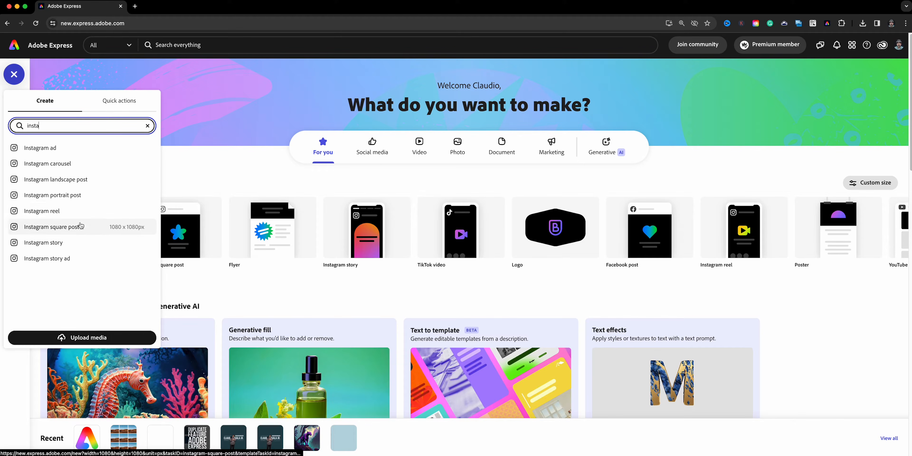
Step: Create a new Instagram portrait post and close the media library to clear the workspace
left_click(80, 196)
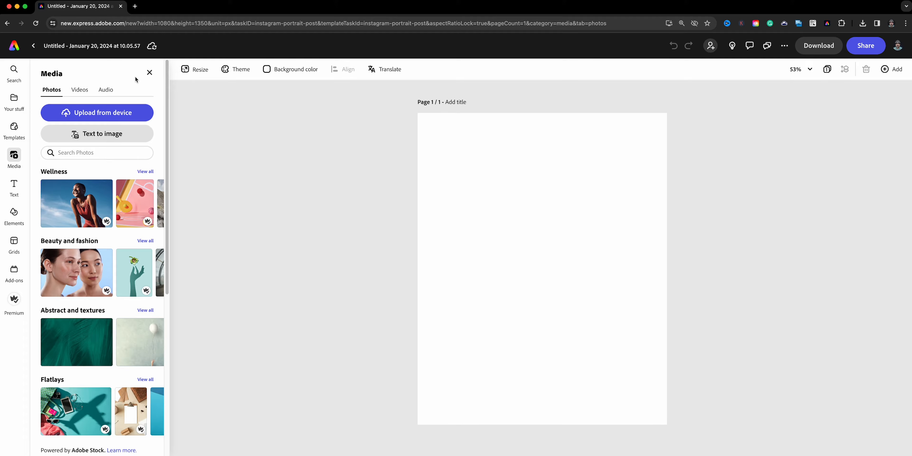
left_click(148, 74)
left_click(147, 75)
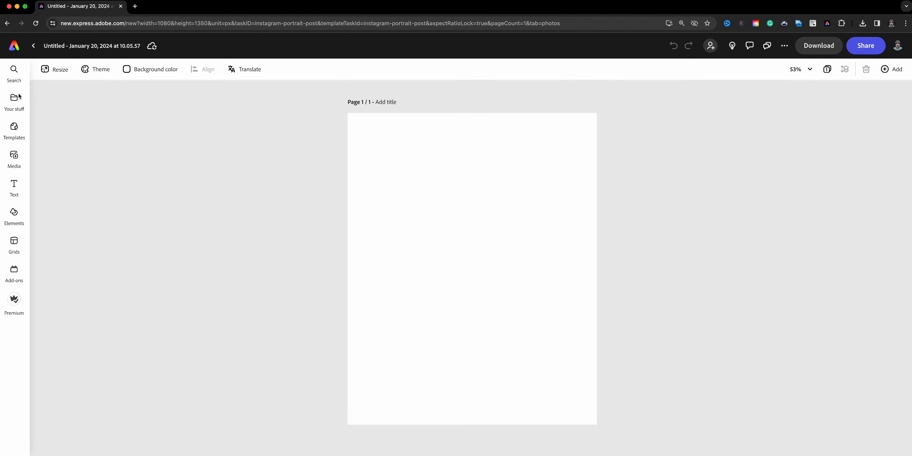
Step: Add the nine-cell grid with three equal columns and three equal rows to the blank page
left_click(14, 244)
scroll(83, 316, "down", 10)
scroll(86, 310, "down", 15)
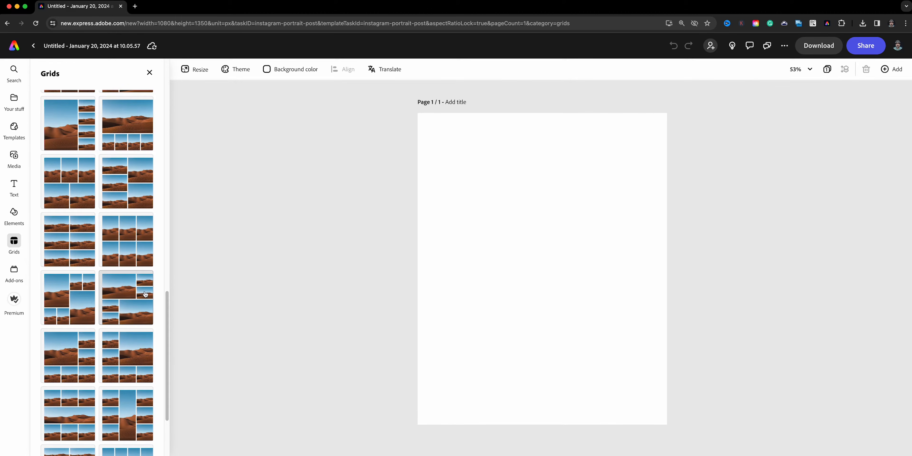
scroll(127, 322, "down", 4)
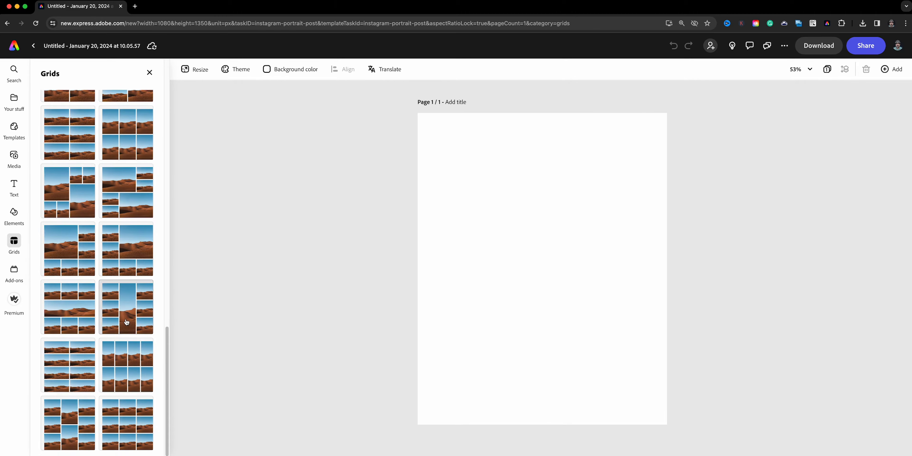
left_click(129, 422)
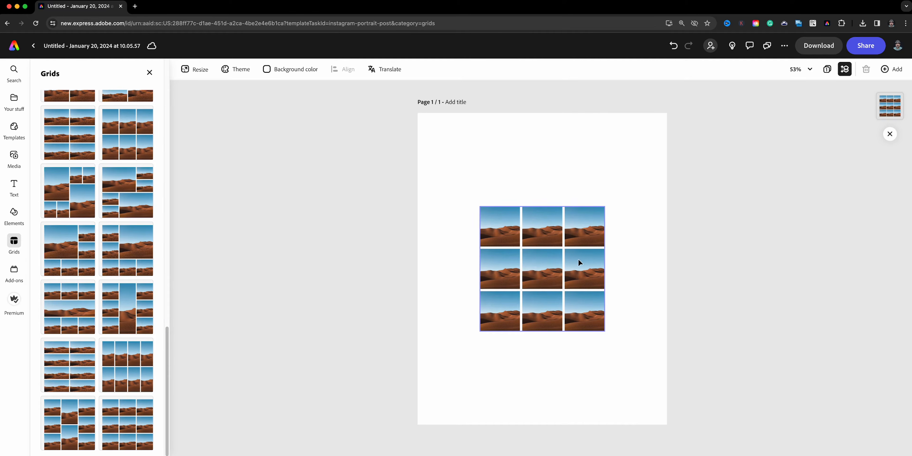
Step: Set the nine-cell grid as the page background and select its top-left cell
left_click(534, 235)
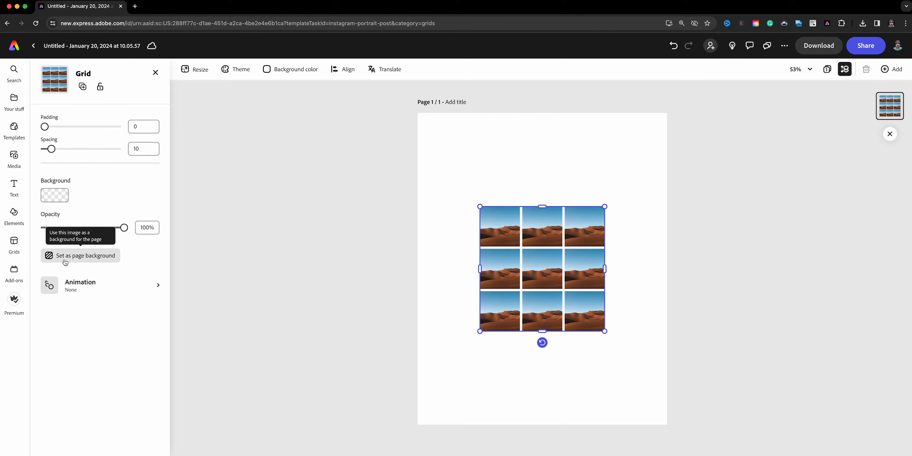
left_click(65, 256)
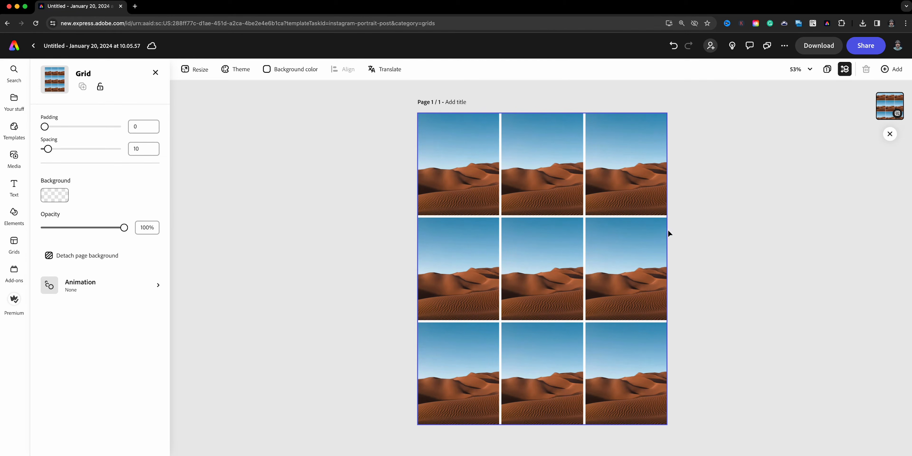
left_click(661, 190)
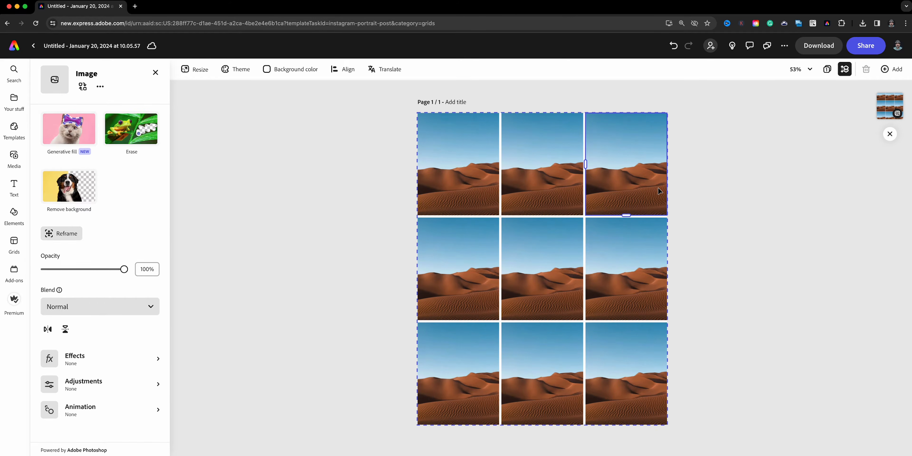
left_click(525, 172)
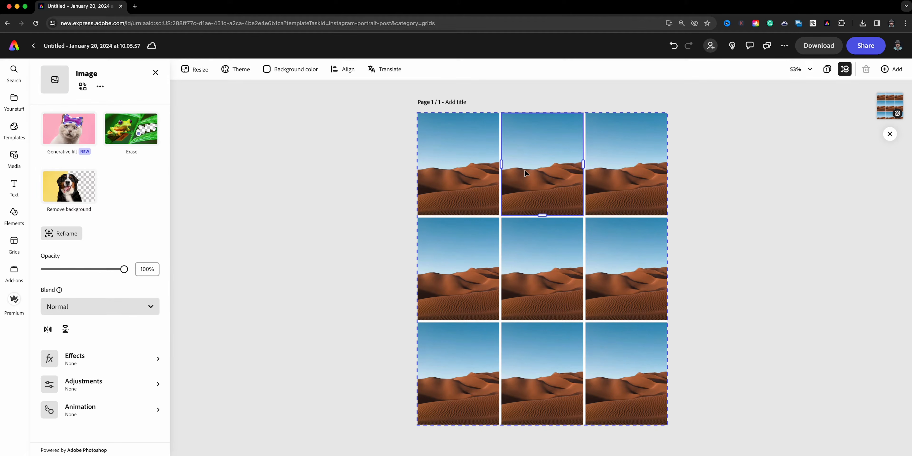
left_click(482, 174)
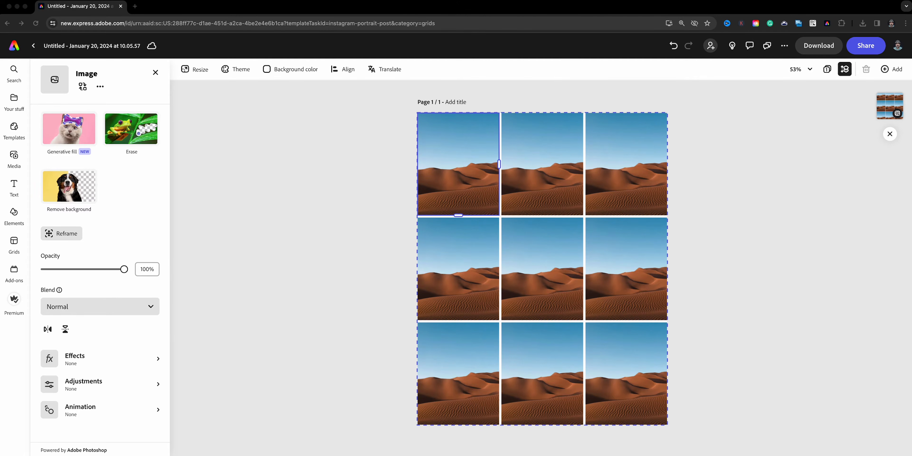
Step: In Finder's ROAD-TRIP folder, select IMG_8303, 8323, 8347, 8365, 8557, 8624, 8679, 8735 and IMG_20231027_151940_929
left_click_drag(910, 35, 128, 53)
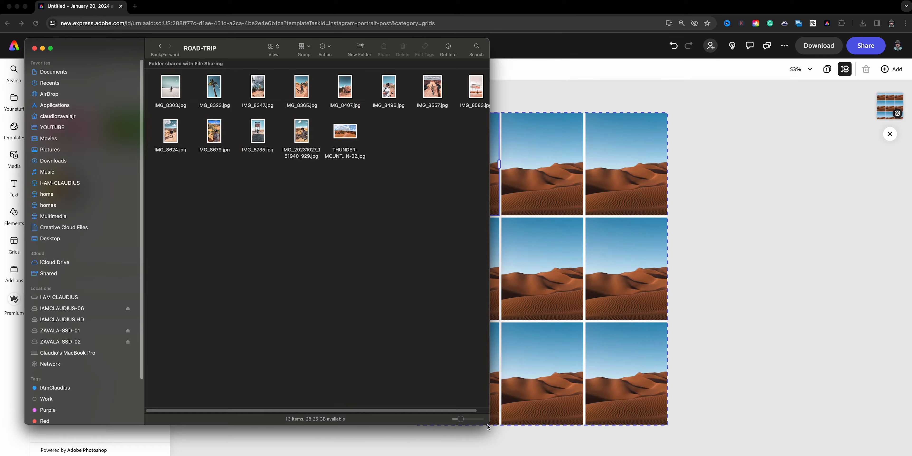
left_click_drag(488, 425, 381, 442)
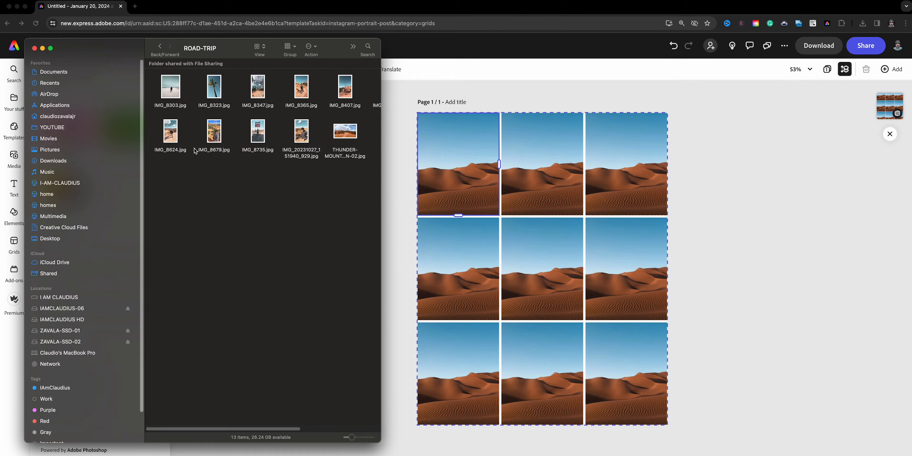
left_click(170, 88)
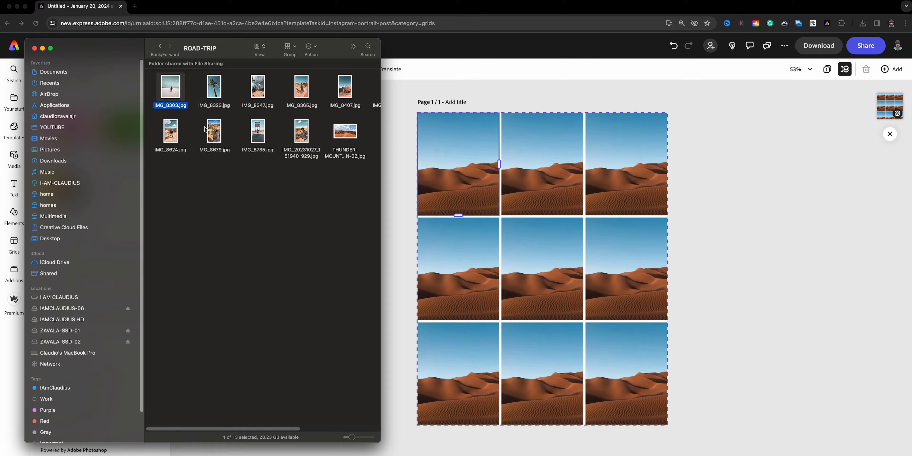
left_click_drag(191, 169, 319, 75)
left_click(172, 100, "super")
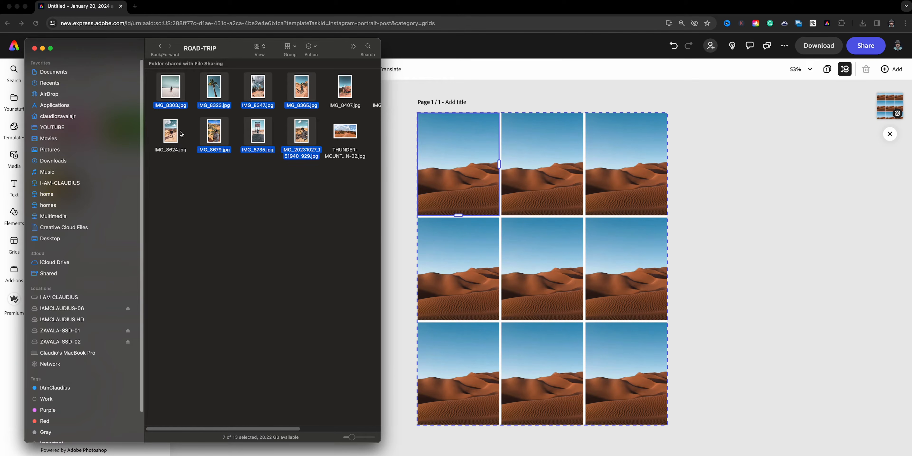
left_click(169, 133, "super")
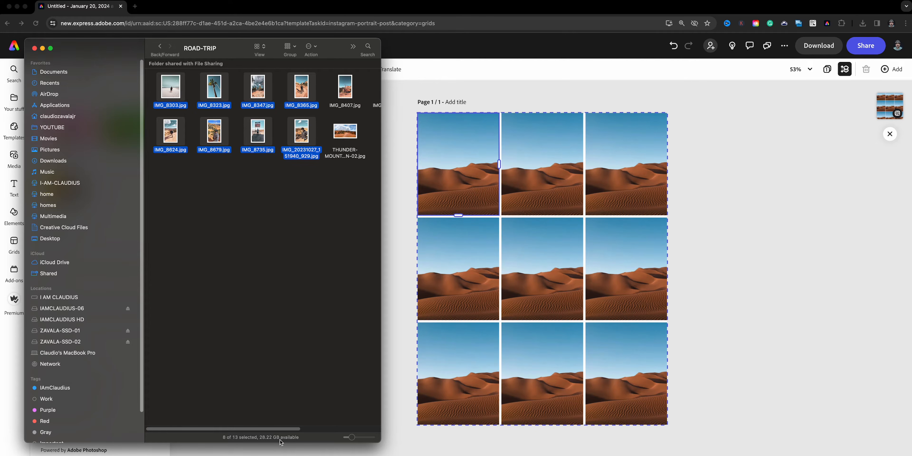
left_click_drag(284, 429, 332, 433)
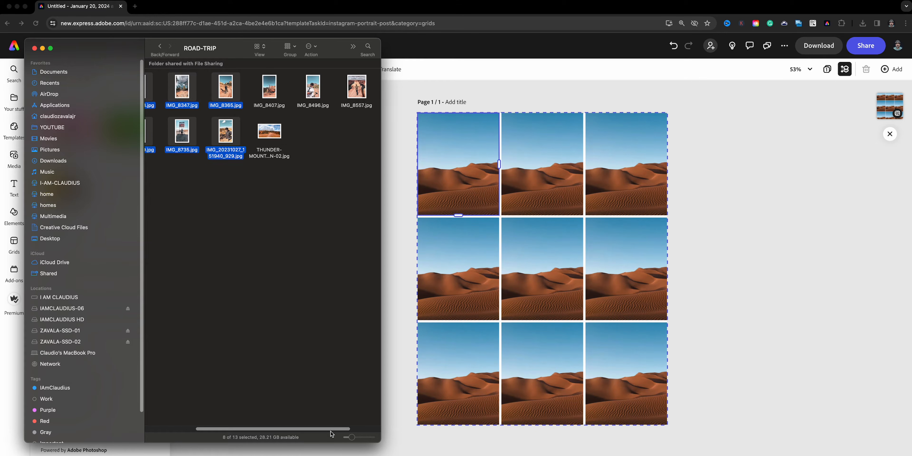
left_click(359, 98, "super")
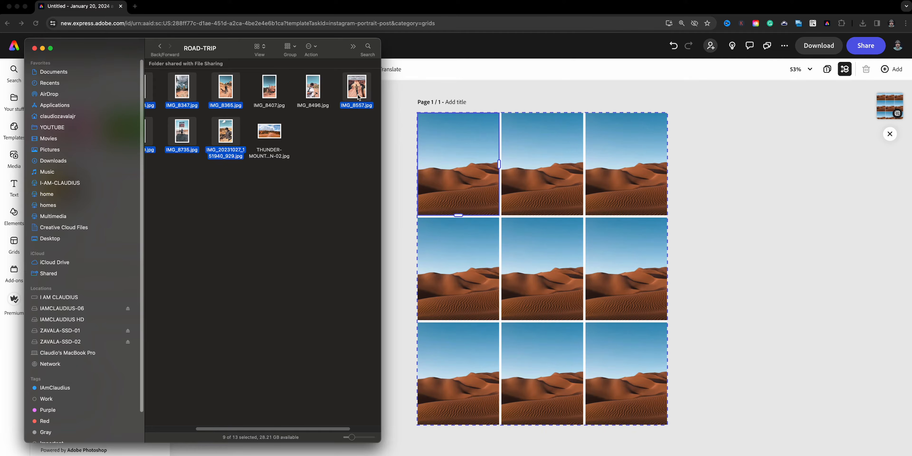
Step: Place the nine selected ROAD-TRIP photos into the grid, starting from its top-left cell
left_click(389, 213)
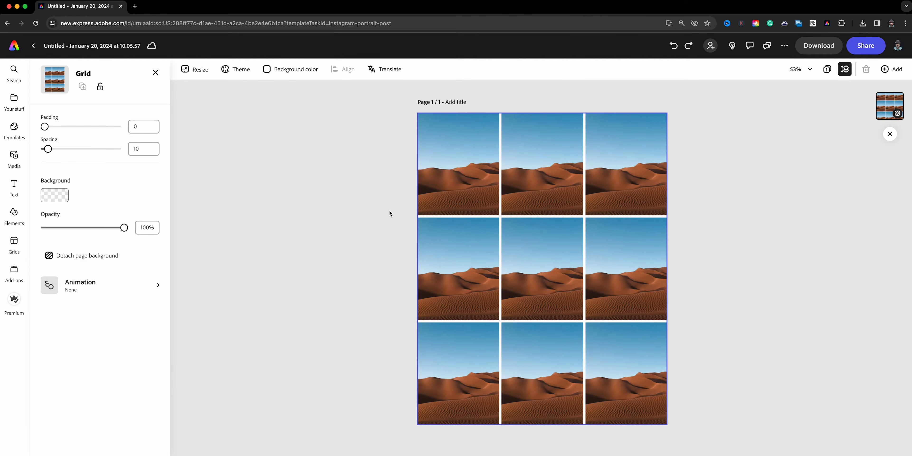
left_click(448, 178)
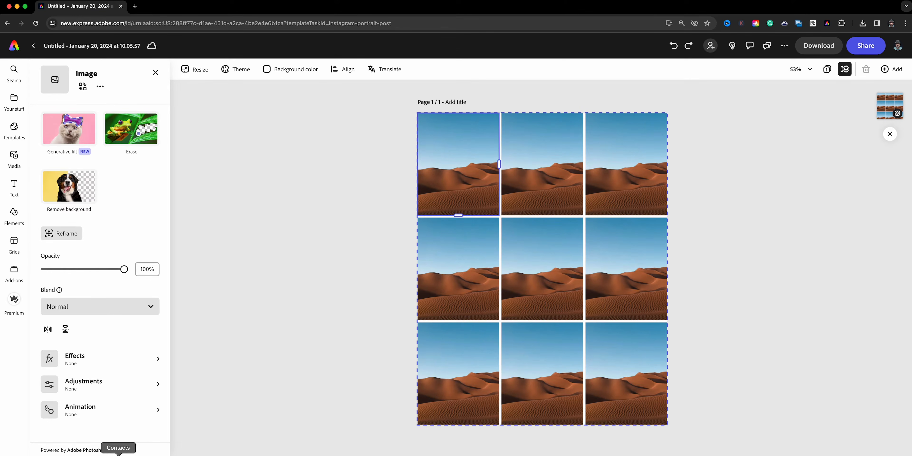
left_click(2, 455)
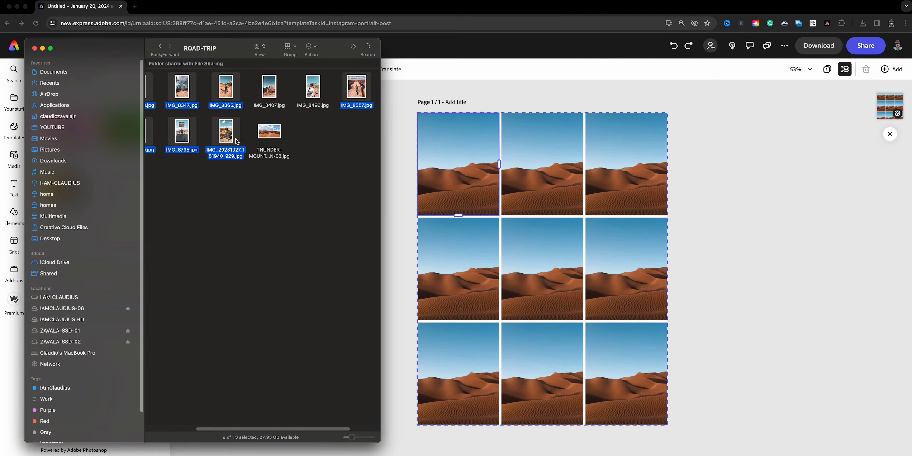
left_click_drag(229, 139, 473, 185)
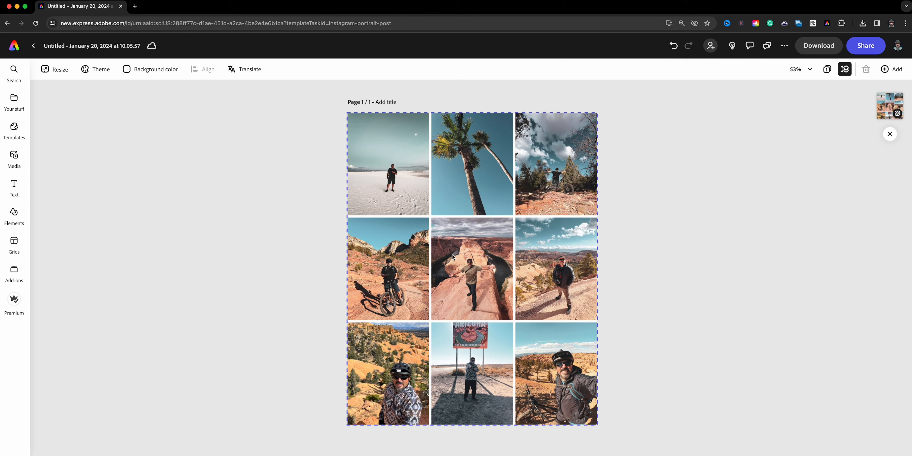
Step: Reposition the bottom-left photo slightly higher within its grid cell
left_click(406, 351)
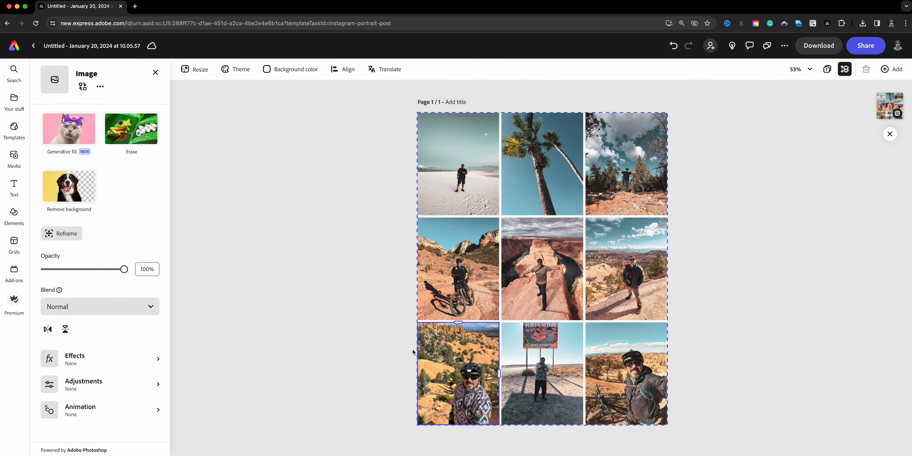
double_click(486, 370)
left_click_drag(484, 372, 480, 359)
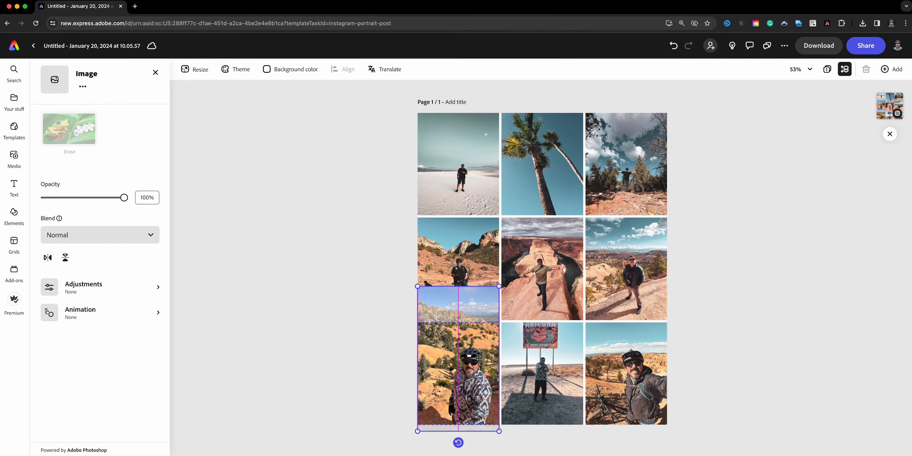
left_click(393, 354)
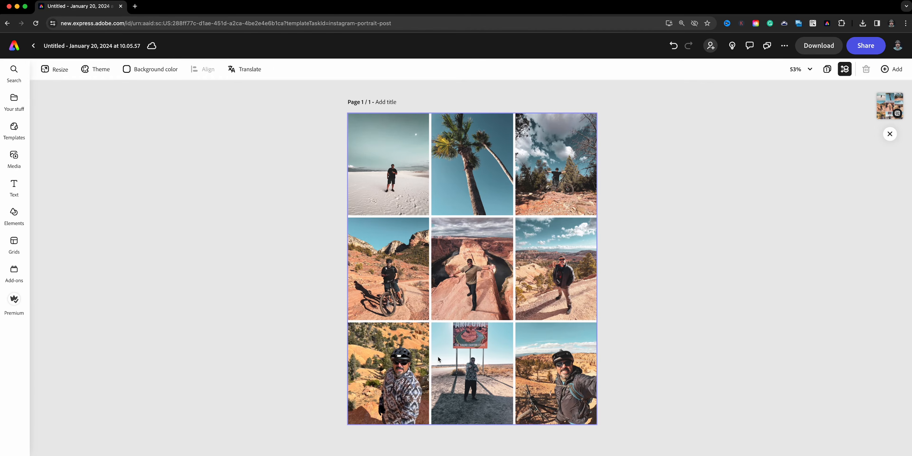
Step: Try the Colorize effect on the bottom-left photo, undo it, and deselect the photo
left_click(416, 358)
left_click(468, 390)
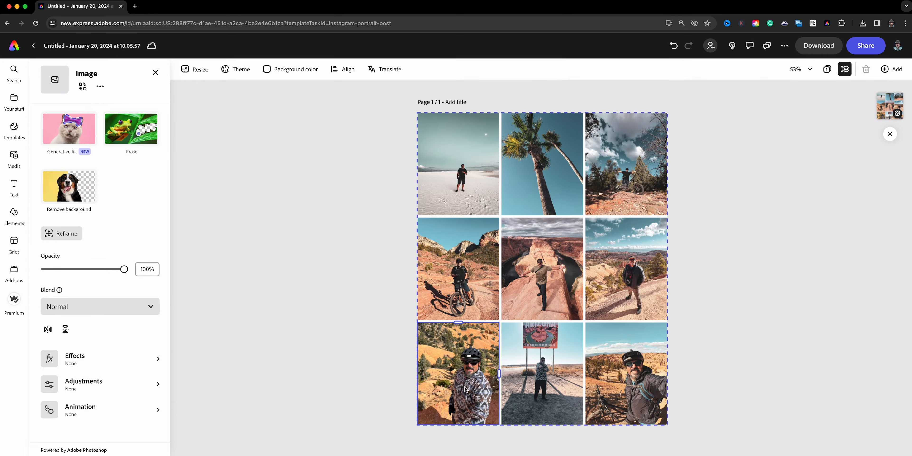
left_click(126, 388)
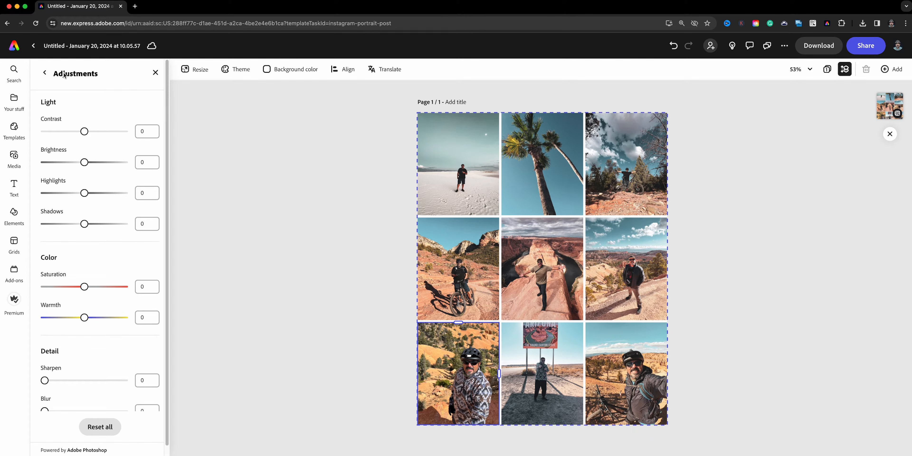
left_click(45, 72)
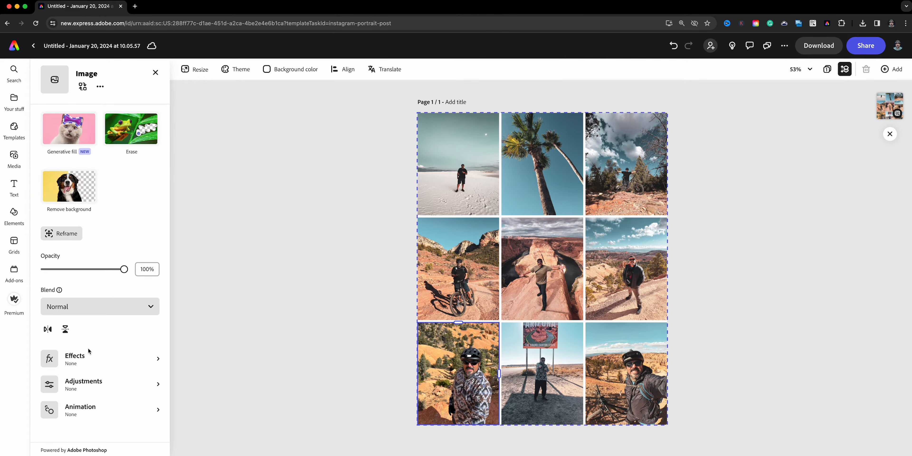
left_click(88, 355)
left_click(141, 187)
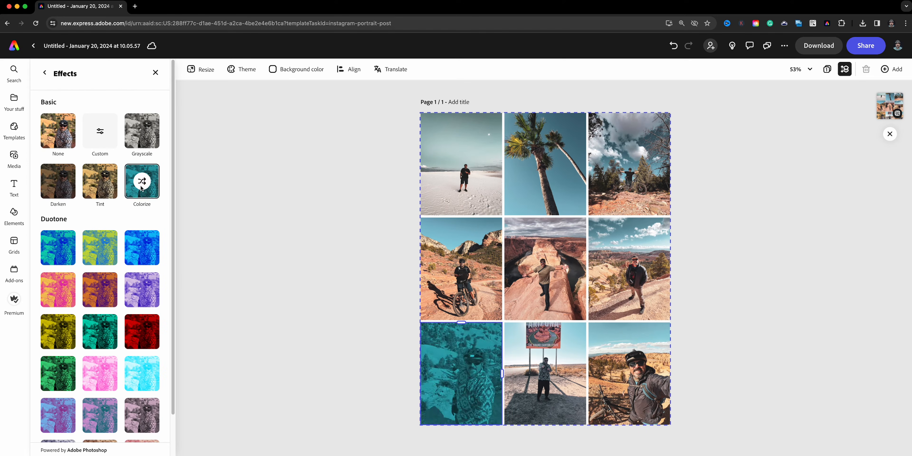
left_click(157, 74)
key("super+z")
left_click(310, 258)
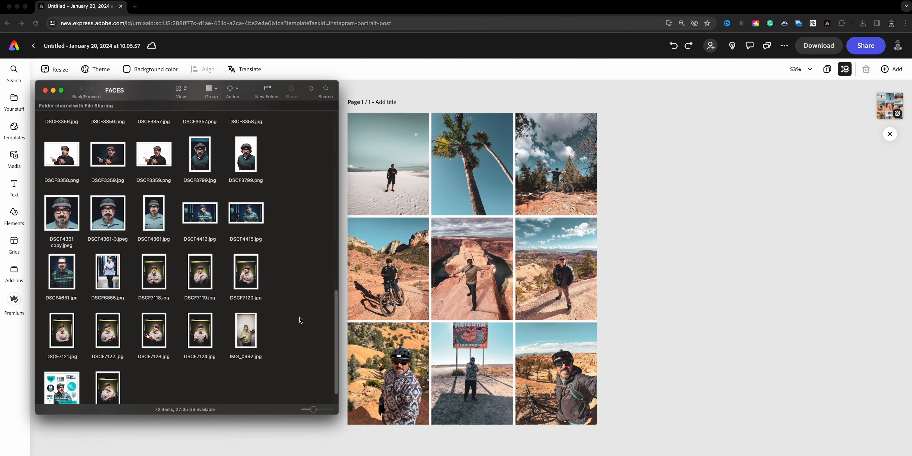
Step: Add DSCF7118.jpg from Finder's FACES folder to the design and move it over the upper-left part of the grid
left_click(158, 281)
left_click_drag(159, 281, 644, 321)
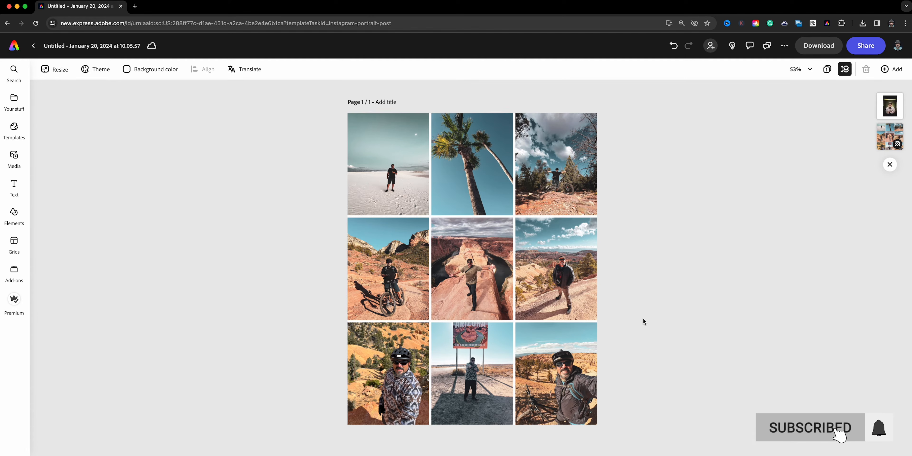
left_click(889, 113)
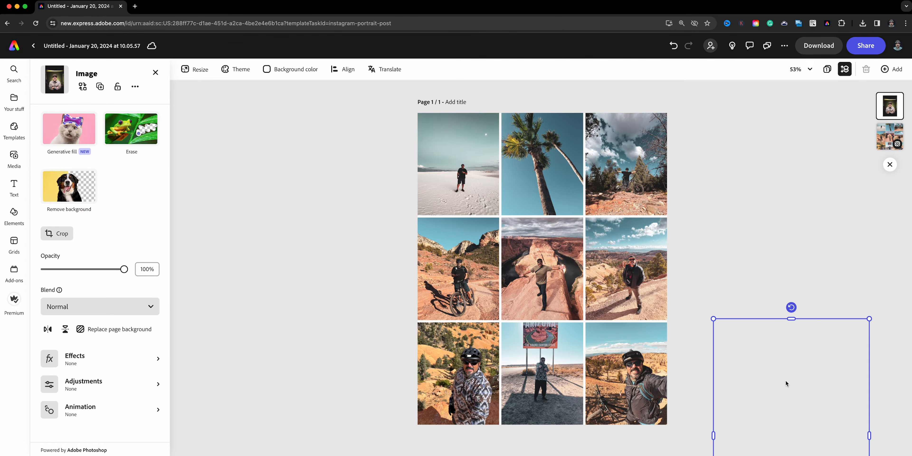
left_click_drag(787, 383, 475, 150)
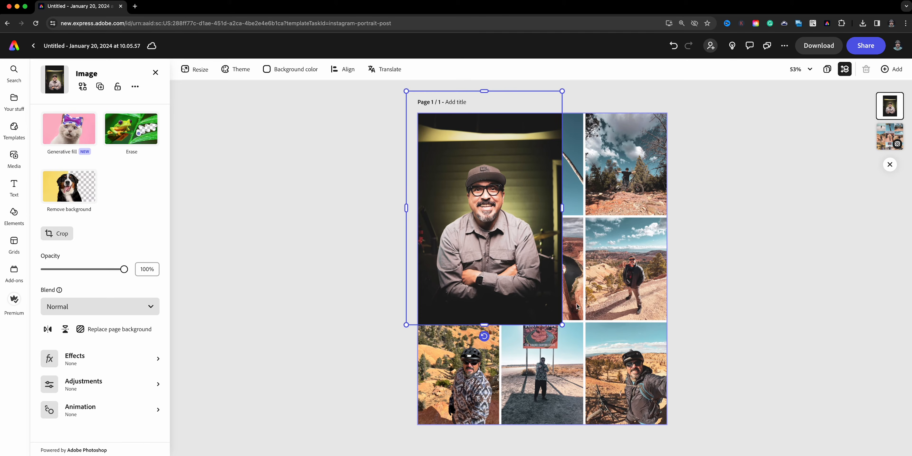
Step: Enlarge the portrait photo until it covers the whole page and center the man in the frame
left_click_drag(561, 326, 702, 450)
left_click_drag(623, 345, 606, 273)
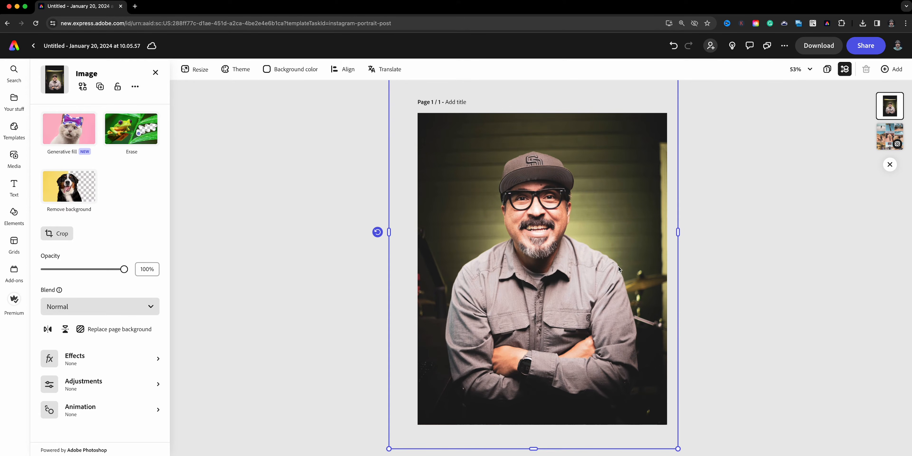
left_click_drag(675, 449, 724, 455)
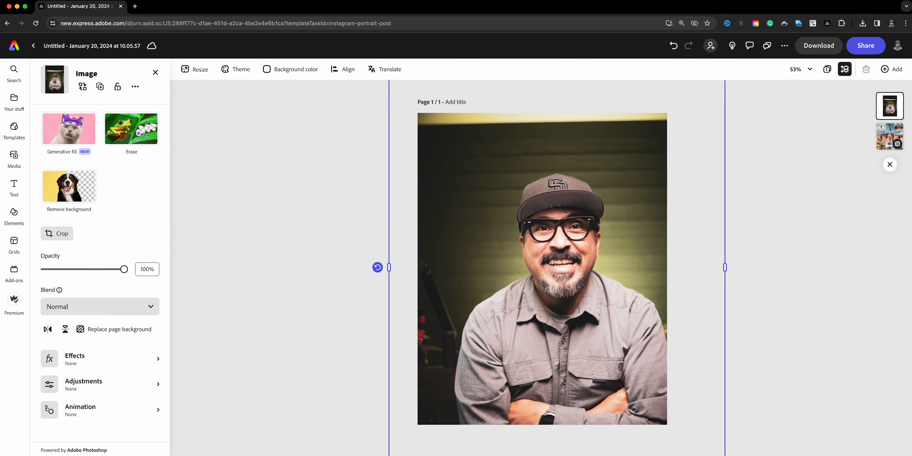
left_click_drag(603, 286, 586, 259)
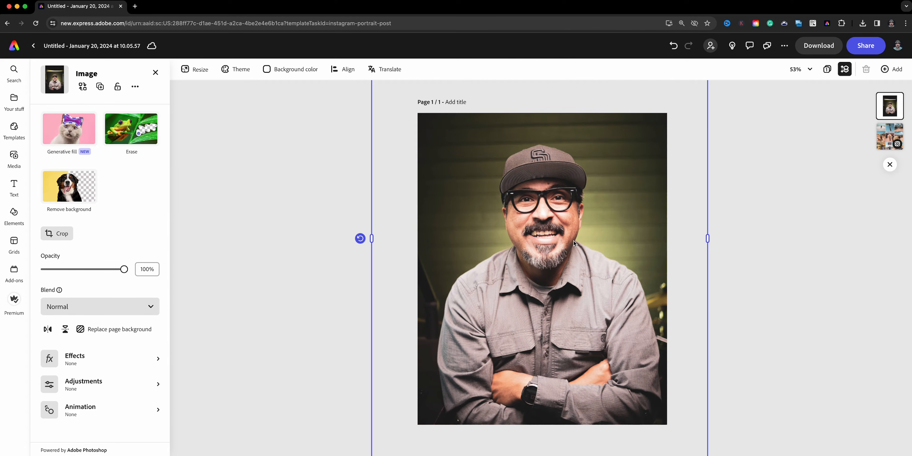
Step: Remove the portrait photo's background and set its crop to the Original ratio
left_click(88, 188)
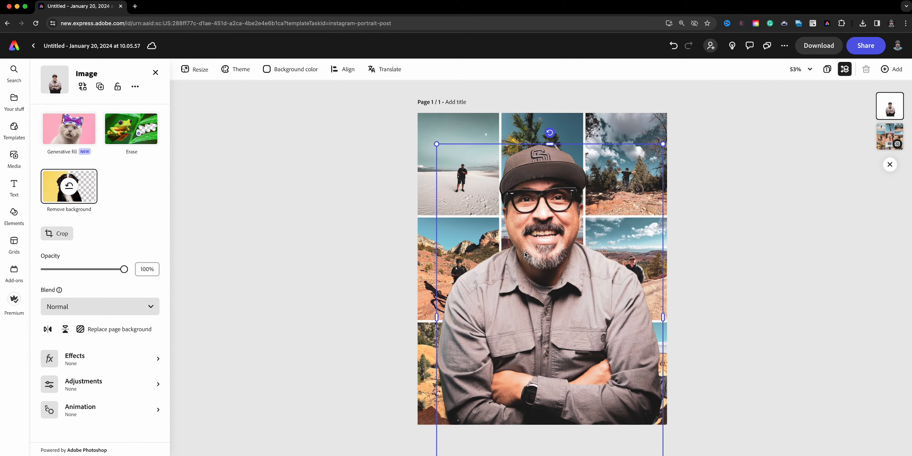
double_click(543, 245)
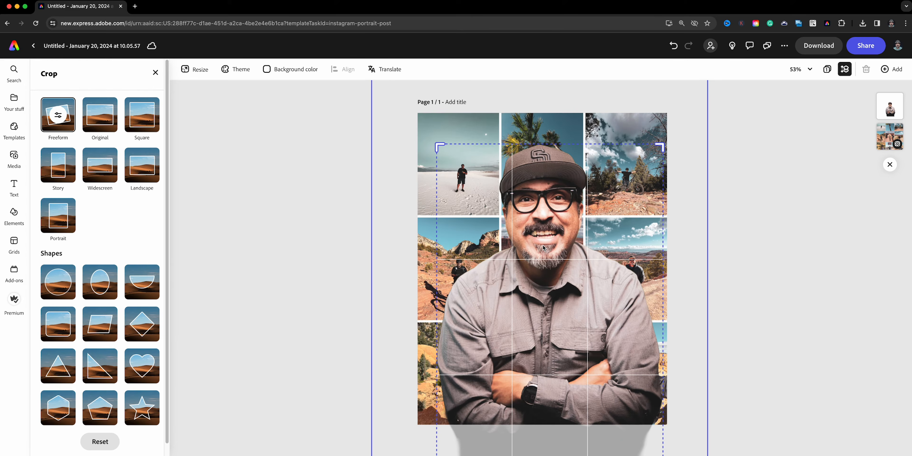
left_click(96, 122)
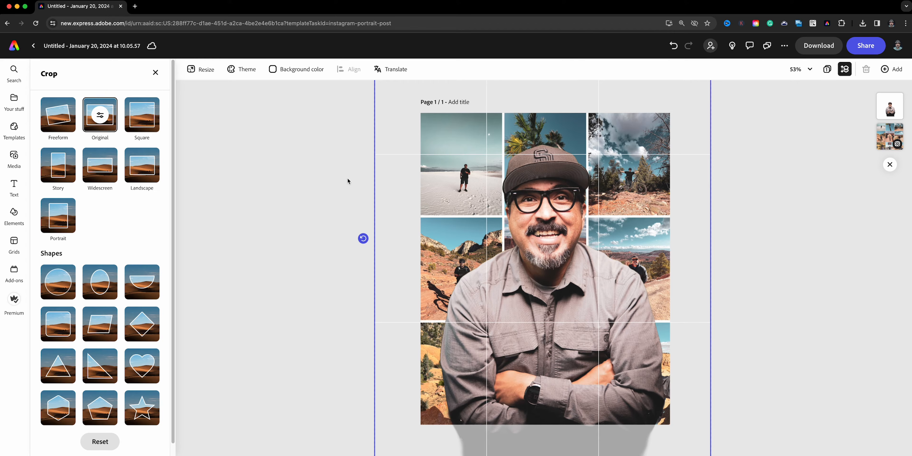
left_click(155, 73)
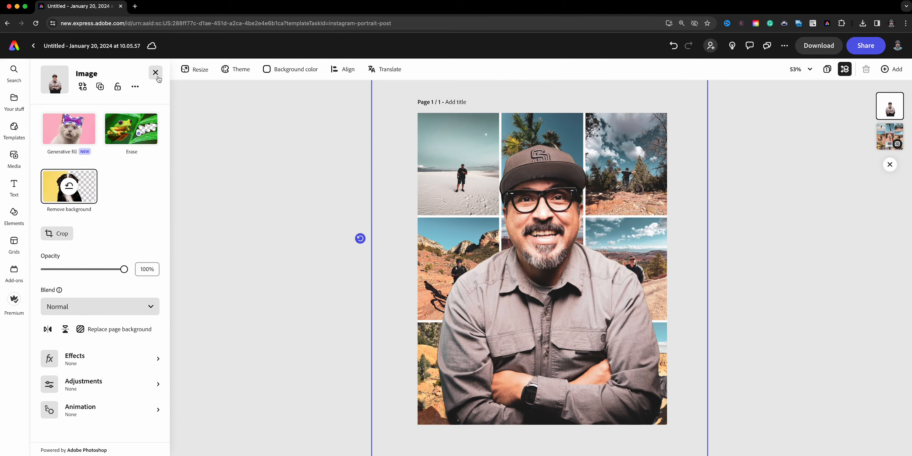
Step: Invert the portrait's cutout with the Erase tool so the grid fills the man's silhouette, and apply it
left_click(126, 138)
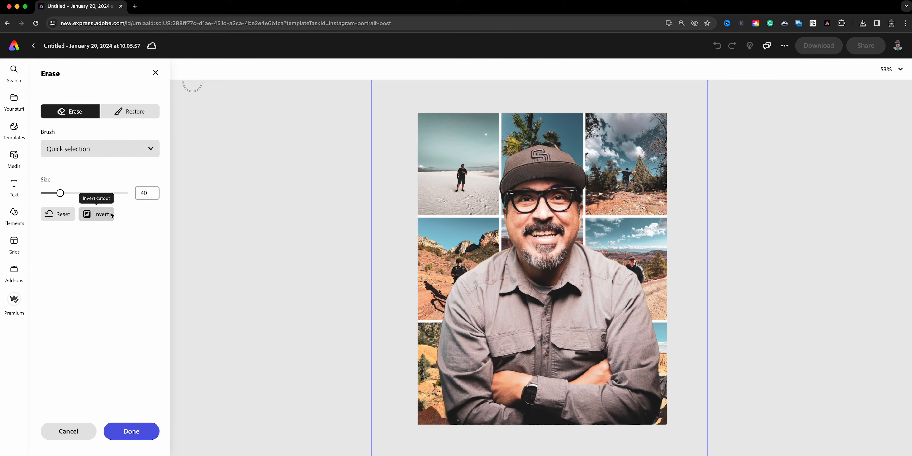
left_click(106, 215)
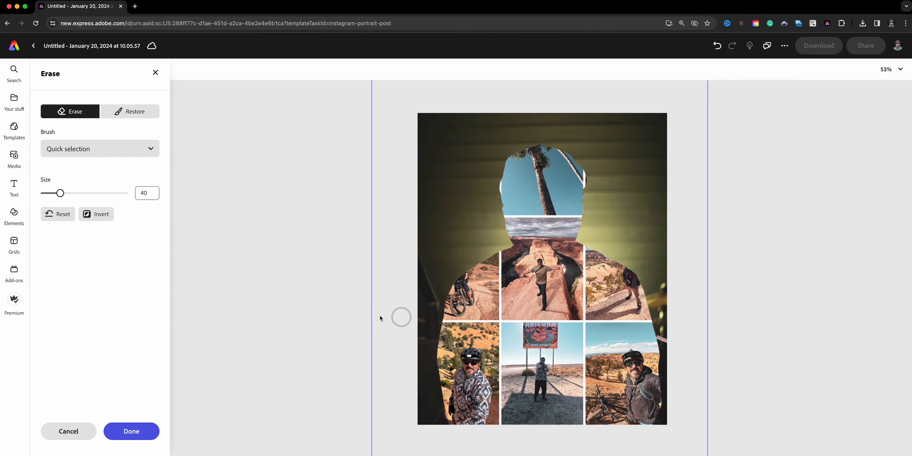
left_click(131, 433)
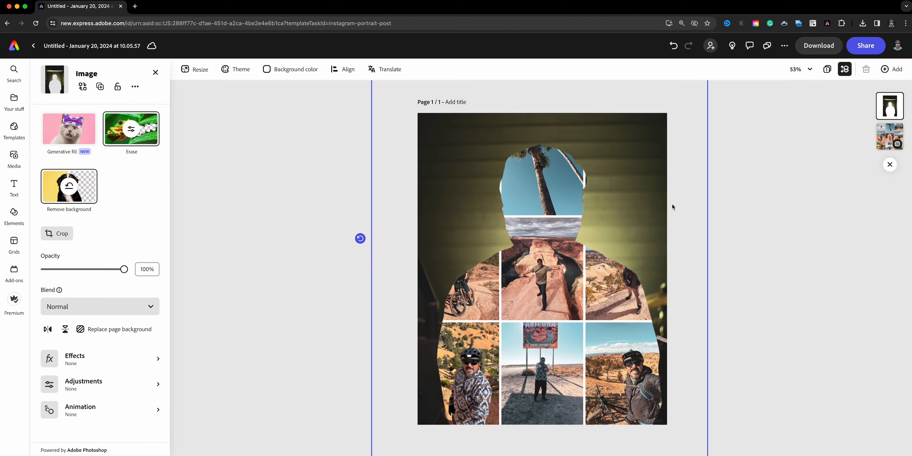
Step: Move and scale the silhouette cutout so the head and shoulders sit centered over the grid and the photo still covers the page
left_click_drag(674, 207, 637, 266)
left_click_drag(668, 131, 726, 50)
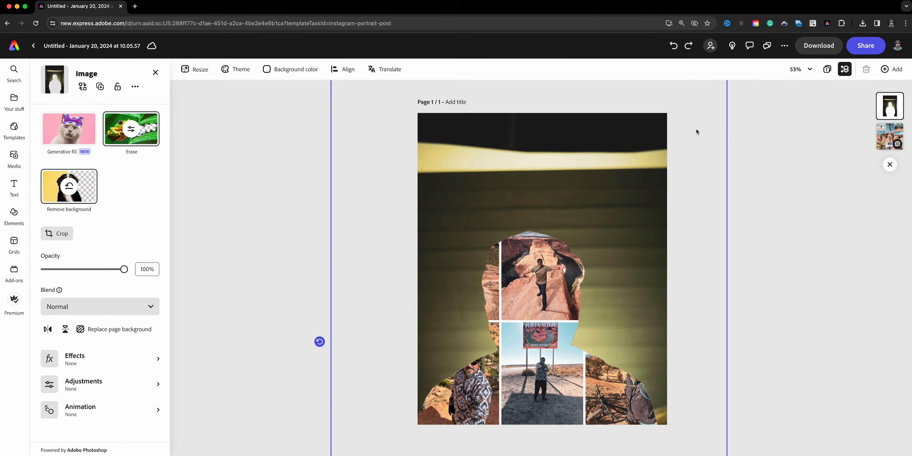
left_click_drag(639, 218, 655, 153)
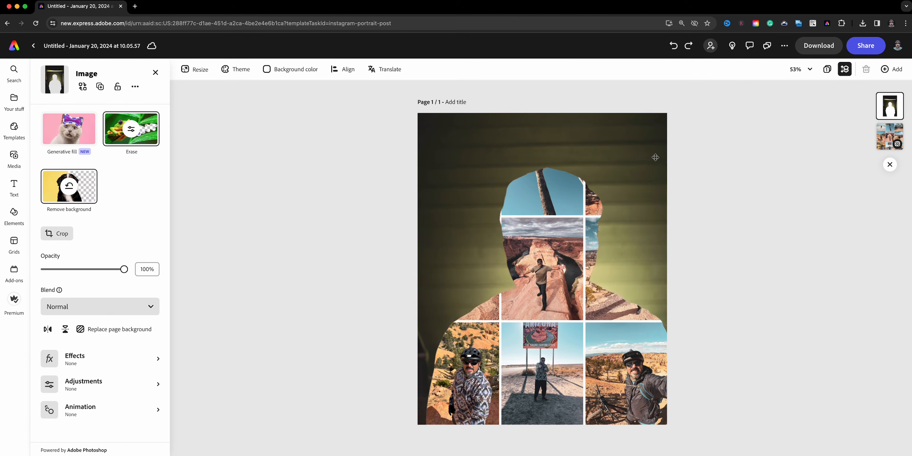
key("super+minus")
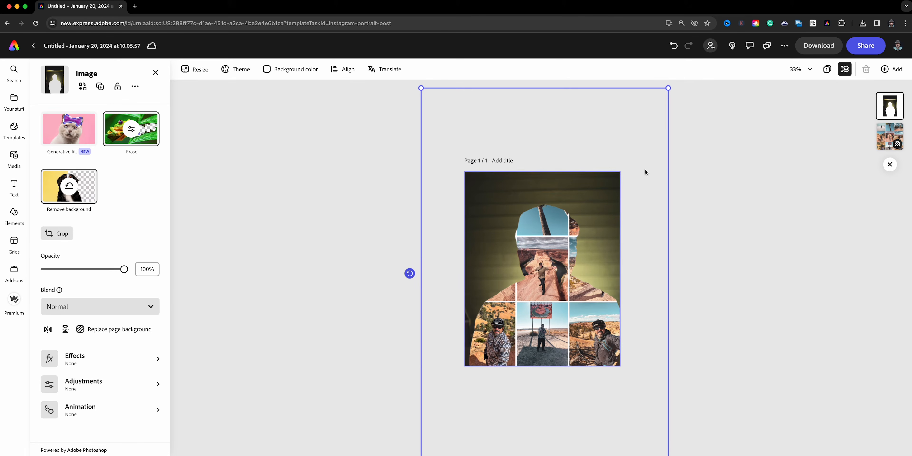
left_click_drag(668, 93, 646, 104)
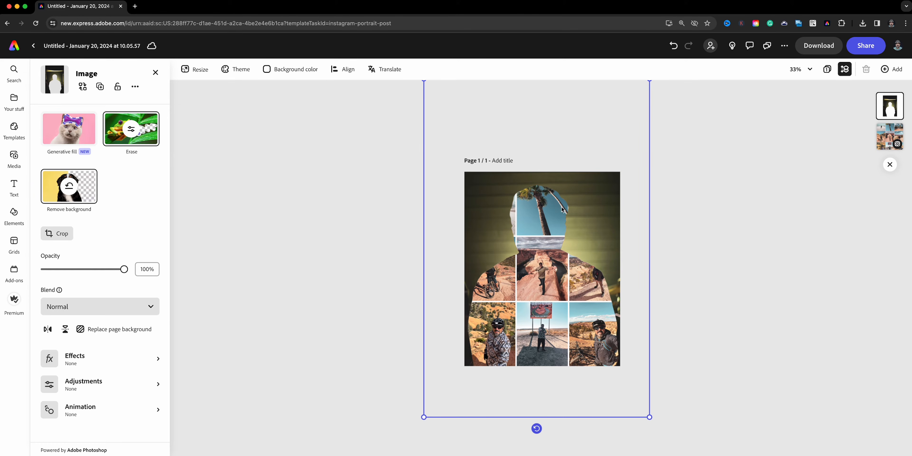
Step: Apply a custom duotone effect to the cutout photo with white for both shadows and highlights
left_click(114, 361)
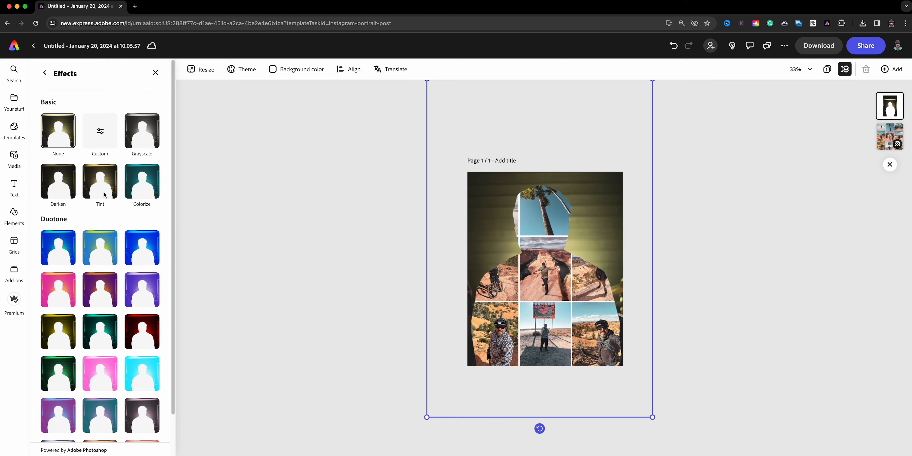
left_click(101, 134)
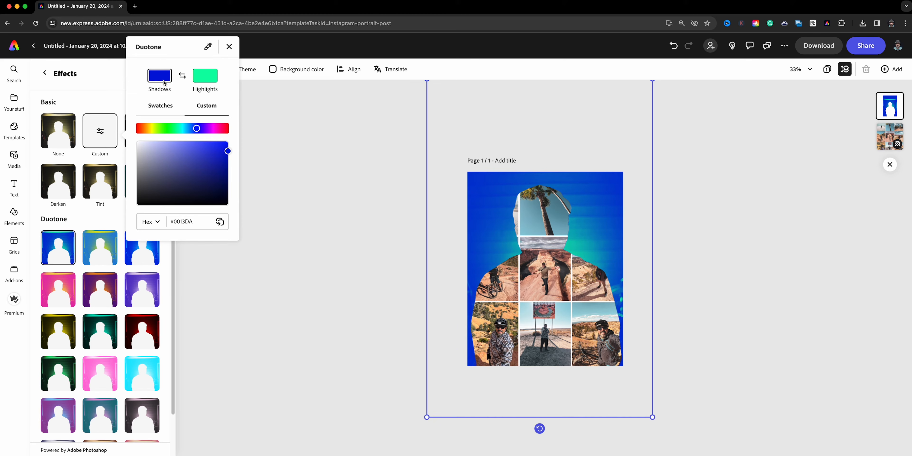
left_click(171, 109)
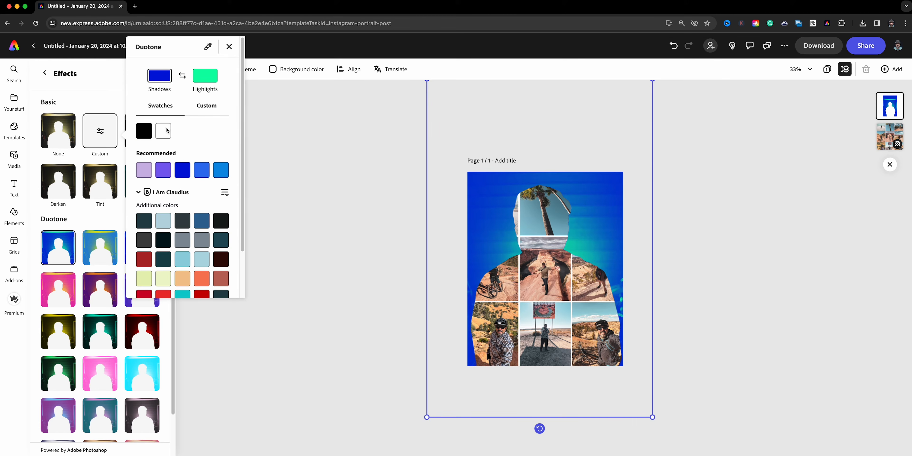
left_click(166, 131)
left_click(169, 131)
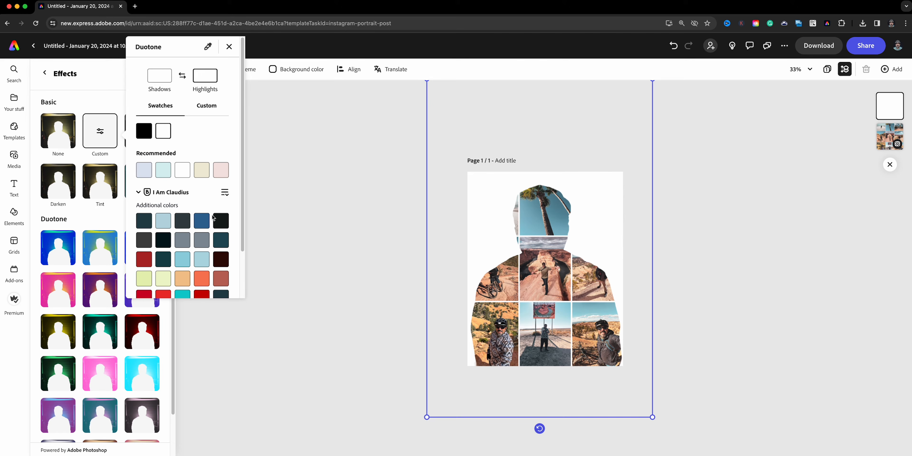
left_click(324, 190)
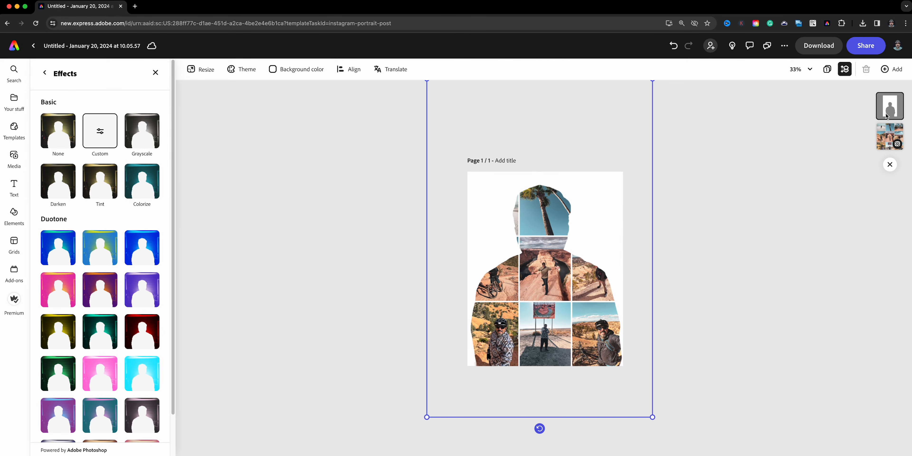
Step: Close the effect settings and lower the cutout photo's opacity to 0%
left_click(156, 73)
left_click(548, 207)
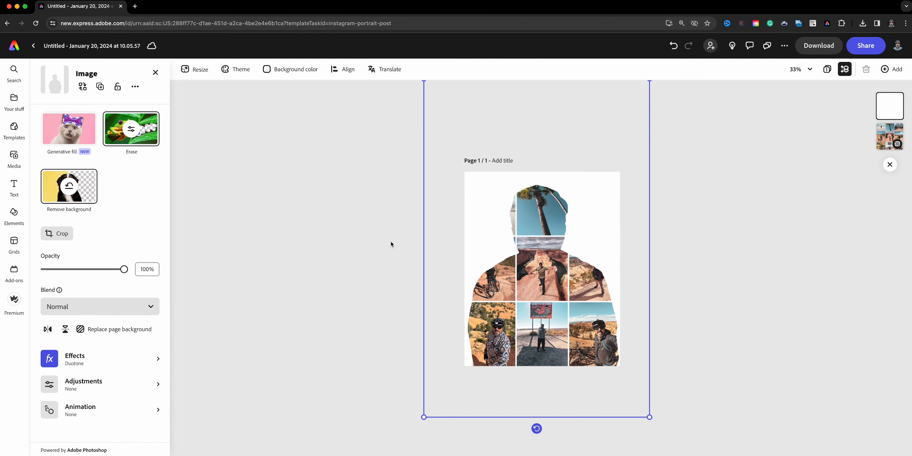
left_click_drag(115, 270, 43, 270)
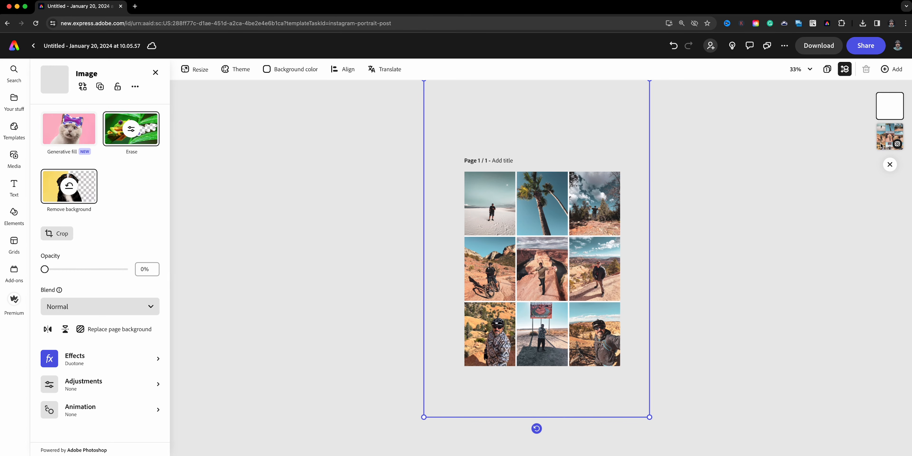
Step: Adjust the photo grid's dividers to make the top row taller, the middle row shorter and the left column wider
left_click(893, 138)
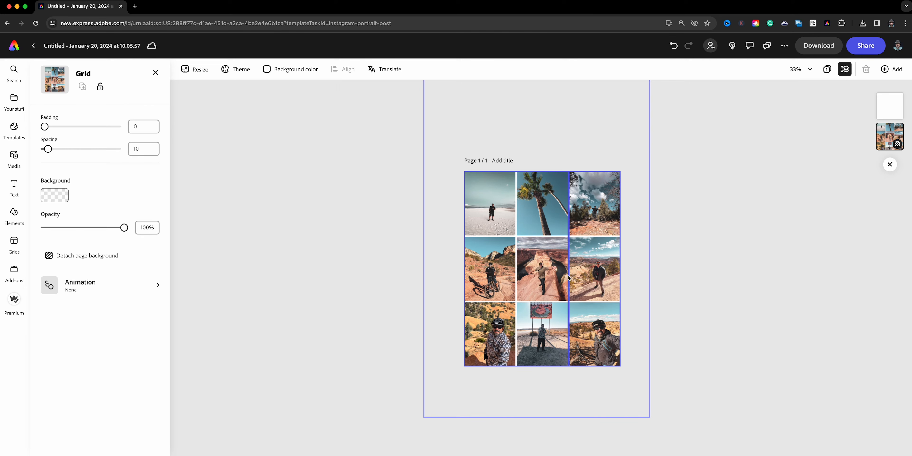
mouse_move(544, 236)
left_mouse_down()
mouse_move(544, 255)
mouse_move(525, 227)
mouse_move(537, 229)
left_mouse_up()
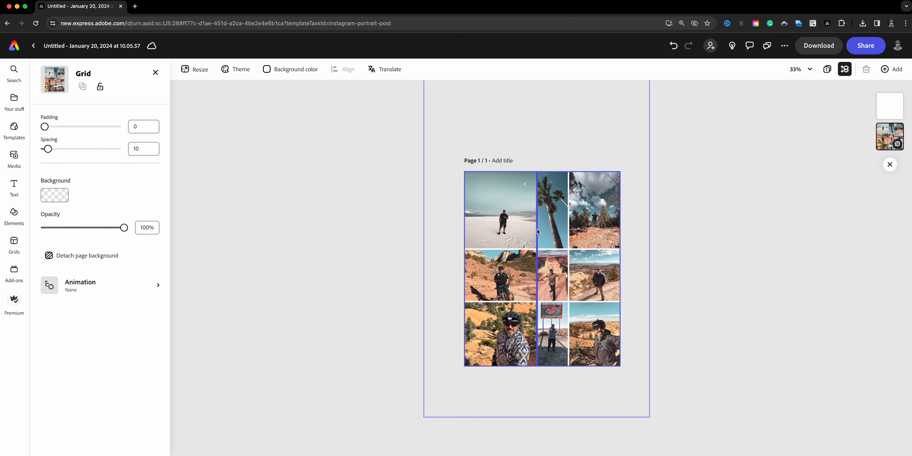
double_click(517, 225)
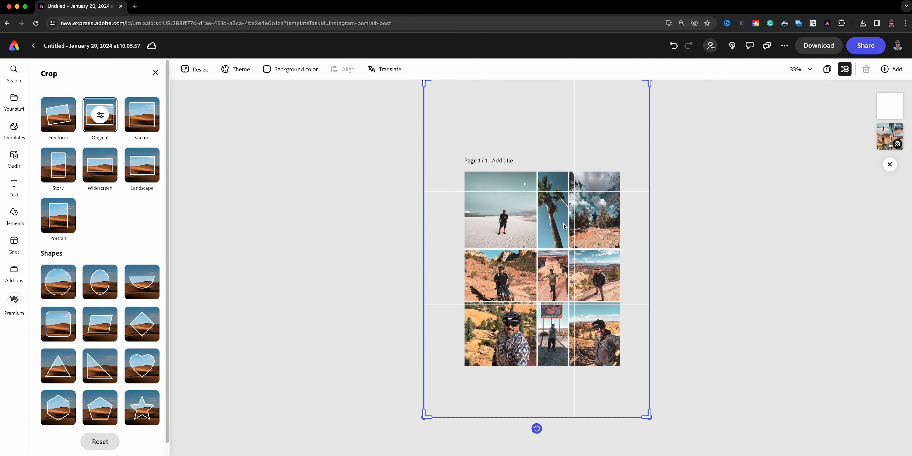
left_click(884, 145)
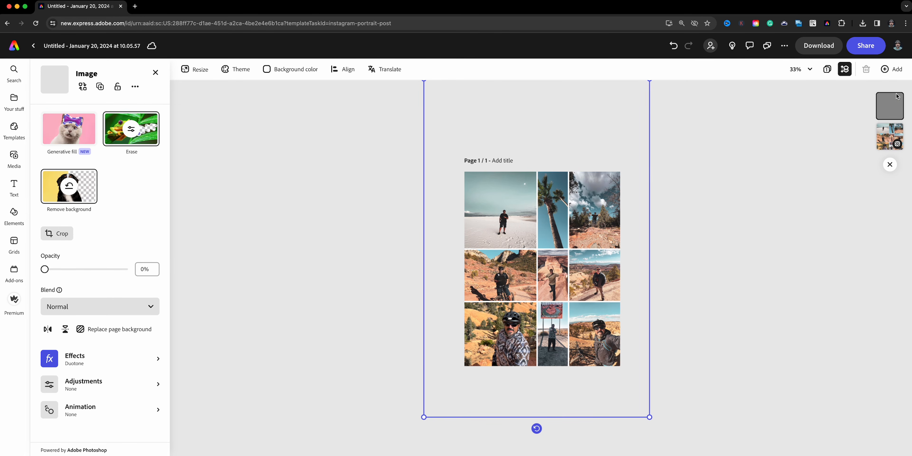
left_click(888, 131)
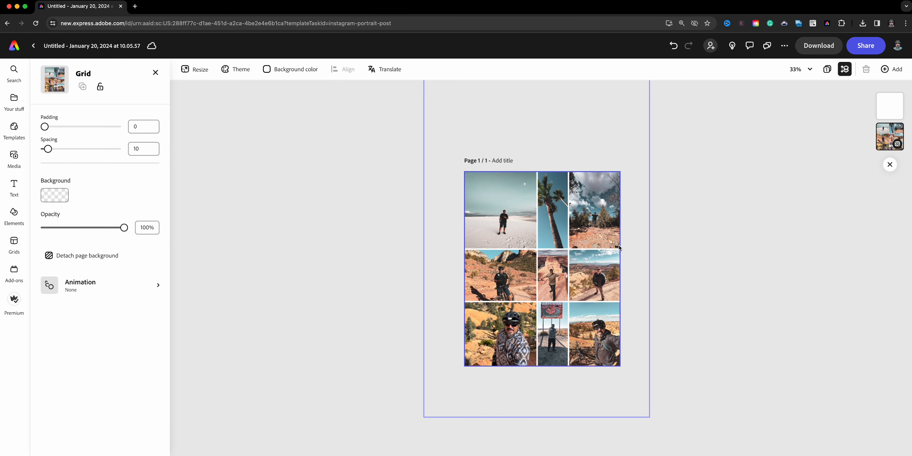
left_click_drag(598, 257, 597, 264)
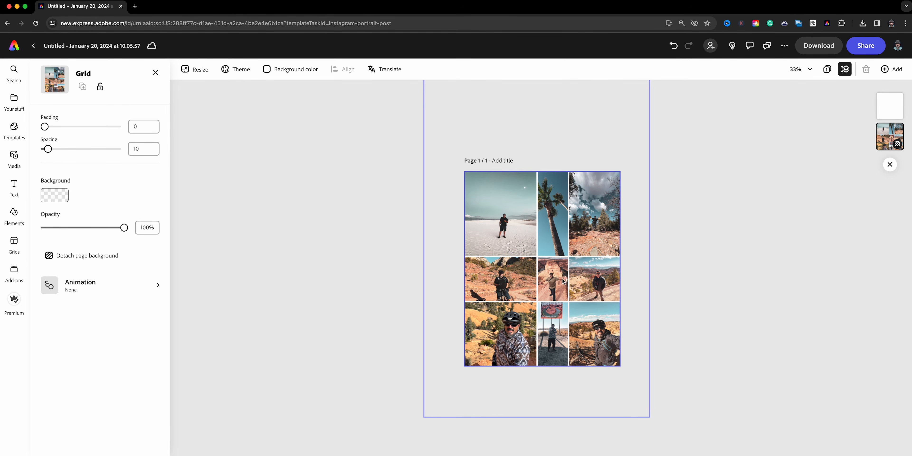
left_click_drag(538, 273, 525, 275)
left_click_drag(574, 301, 574, 298)
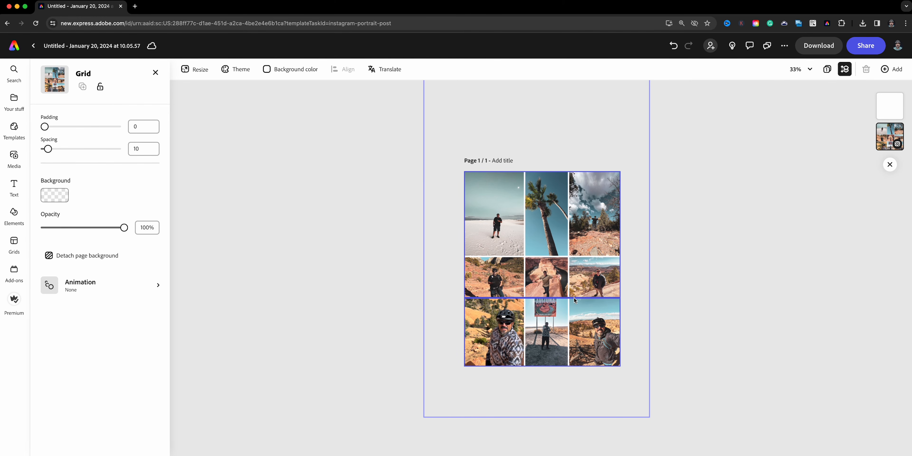
Step: Detach the photo grid from the page background
left_click(887, 110)
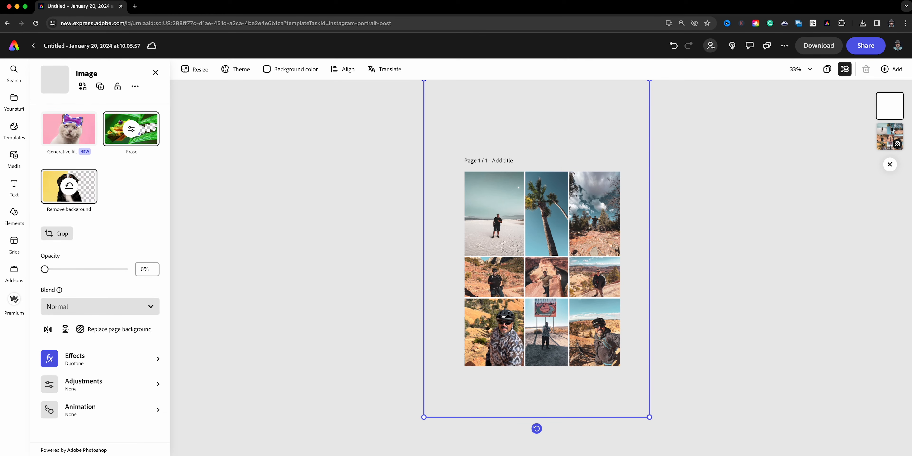
left_click(890, 137)
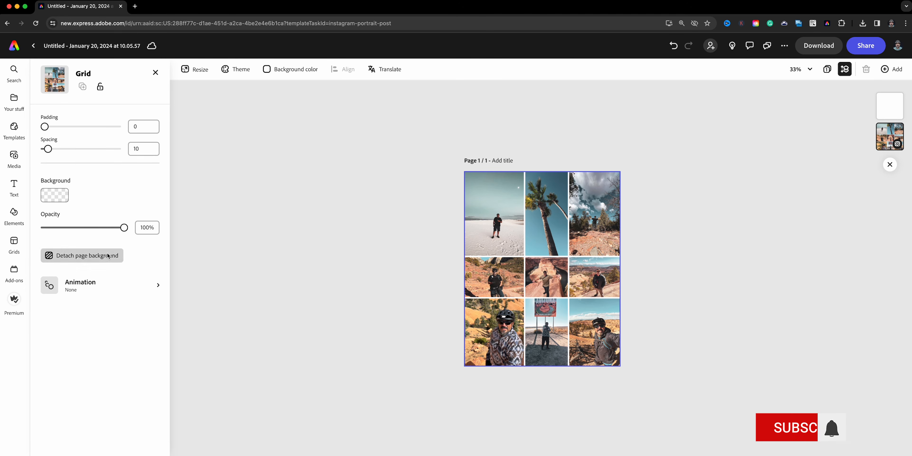
left_click(81, 255)
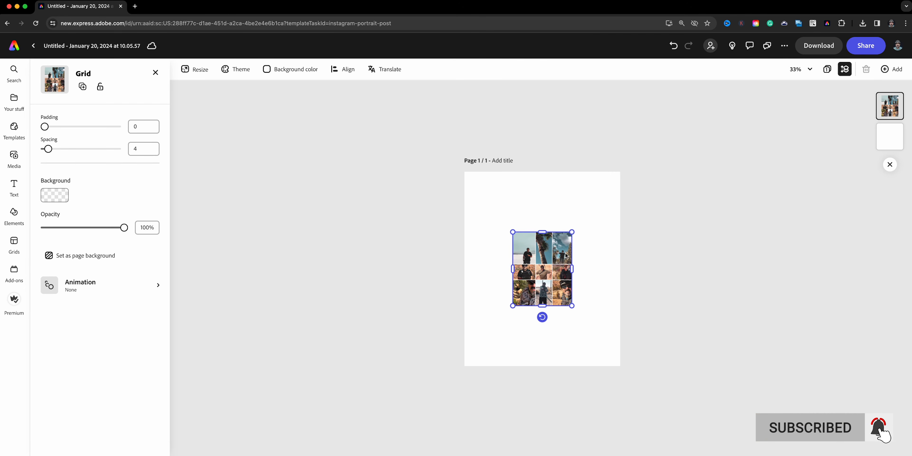
Step: Reposition the top-left desert photo within its grid cell, shifting the man up and to the right, and deselect it
left_click(548, 269)
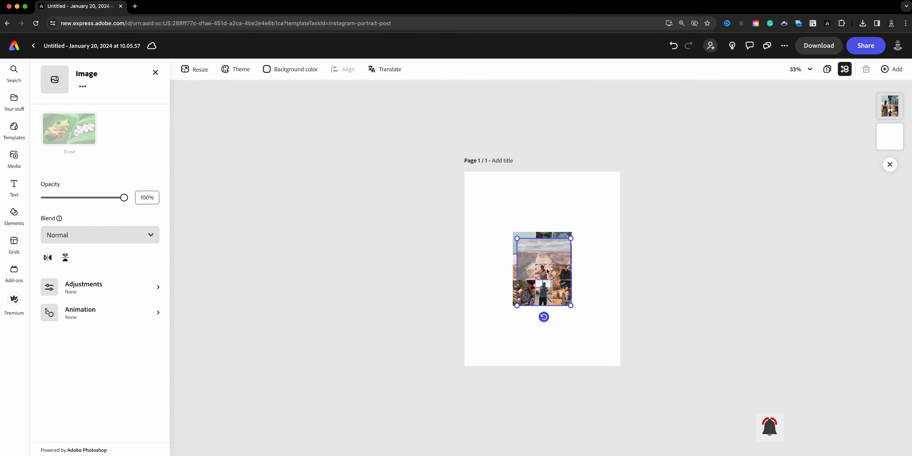
scroll(545, 272, "up", 5)
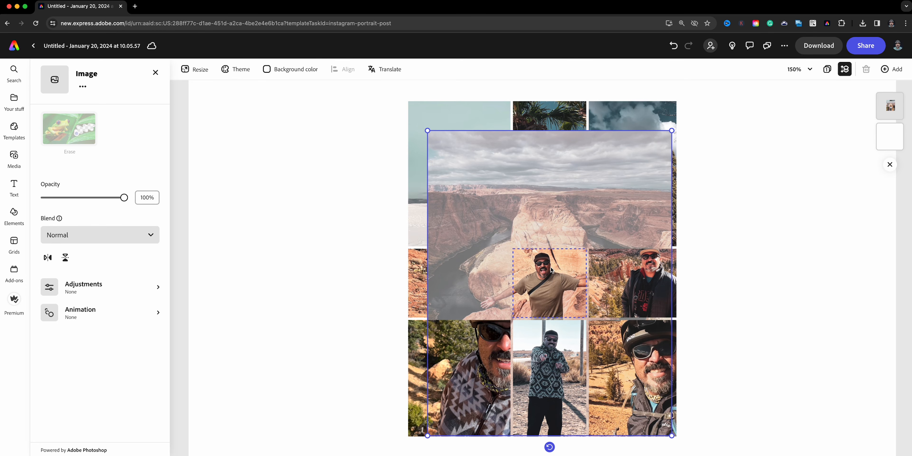
left_click(707, 215)
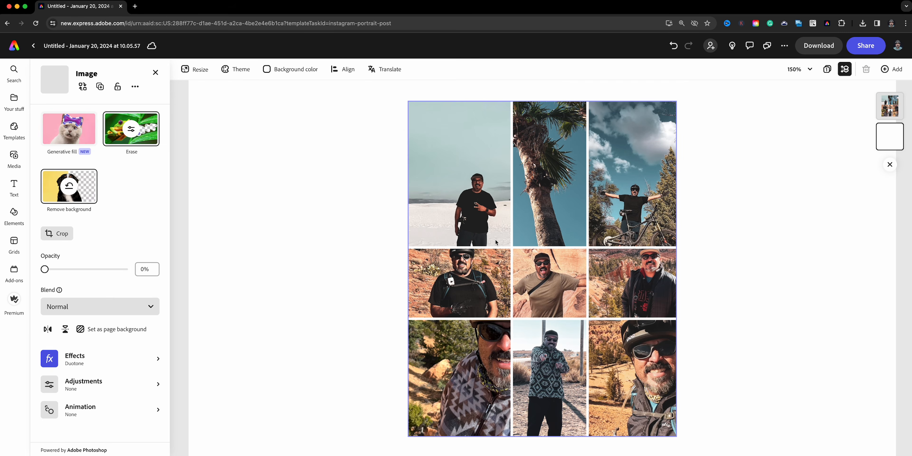
left_click(492, 227)
double_click(492, 228)
left_click_drag(490, 223, 498, 213)
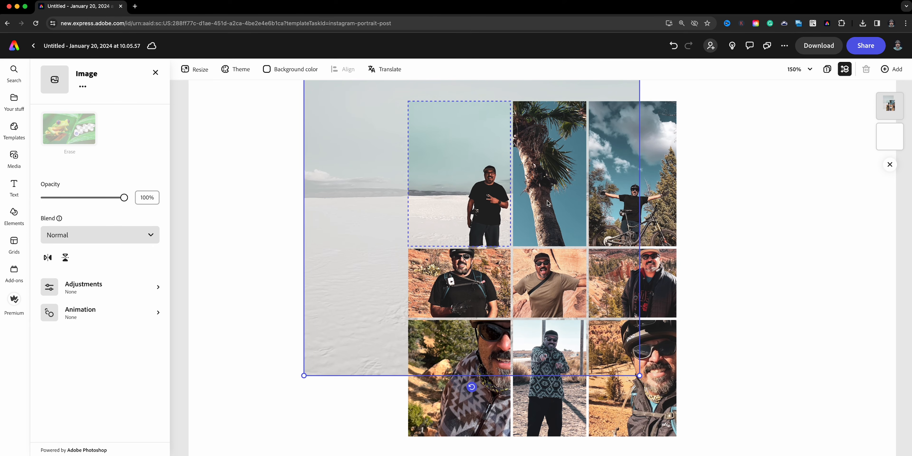
left_click(750, 212)
Step: Scale down the palm tree photo in the top-middle cell and reposition it to show the whole crown, and deselect it
left_click(557, 190)
double_click(541, 197)
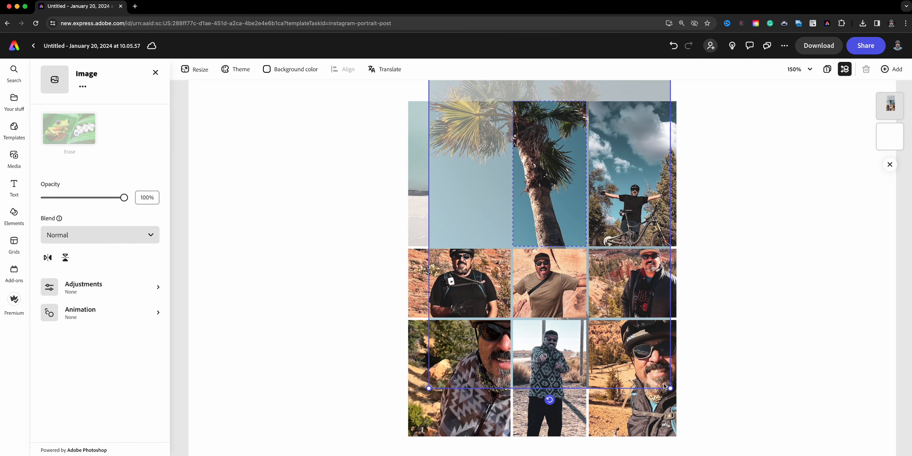
left_click_drag(670, 389, 542, 220)
left_click_drag(542, 220, 597, 326)
double_click(538, 191)
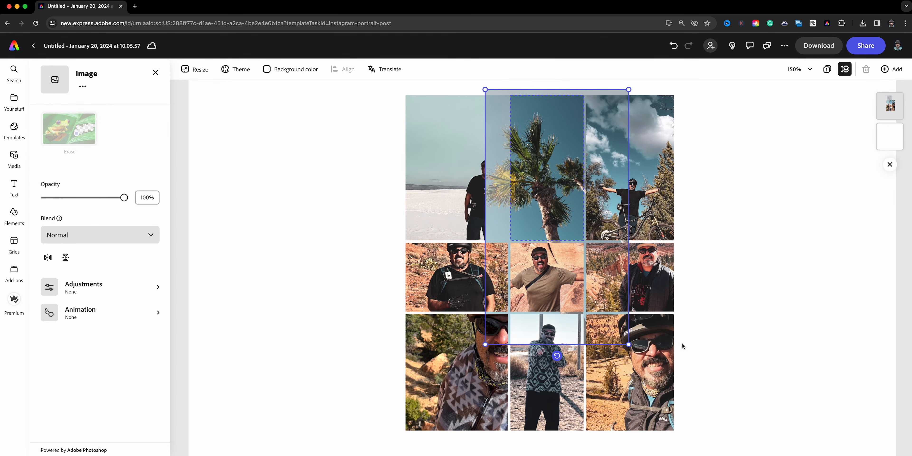
left_click(714, 324)
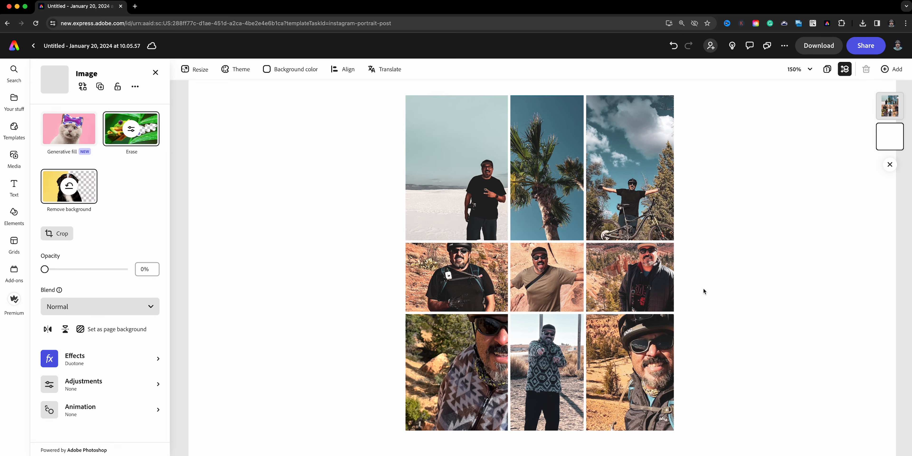
Step: Set the nine-photo grid as the page background again
left_click(891, 113)
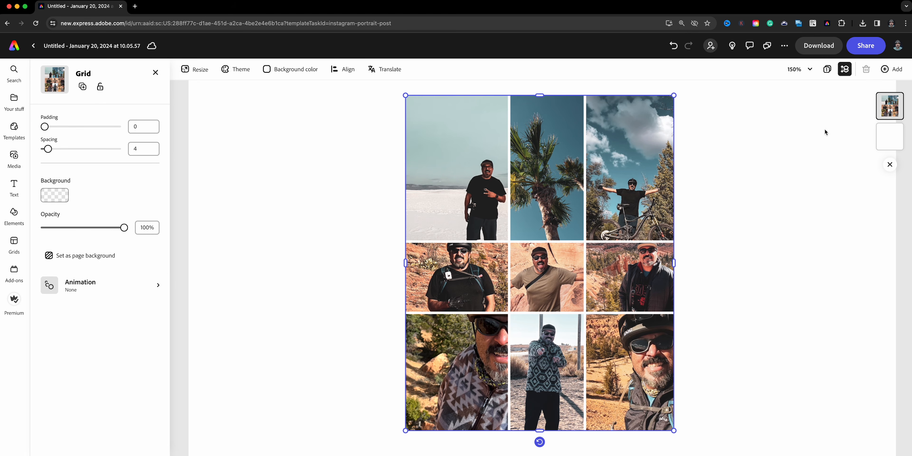
left_click(115, 258)
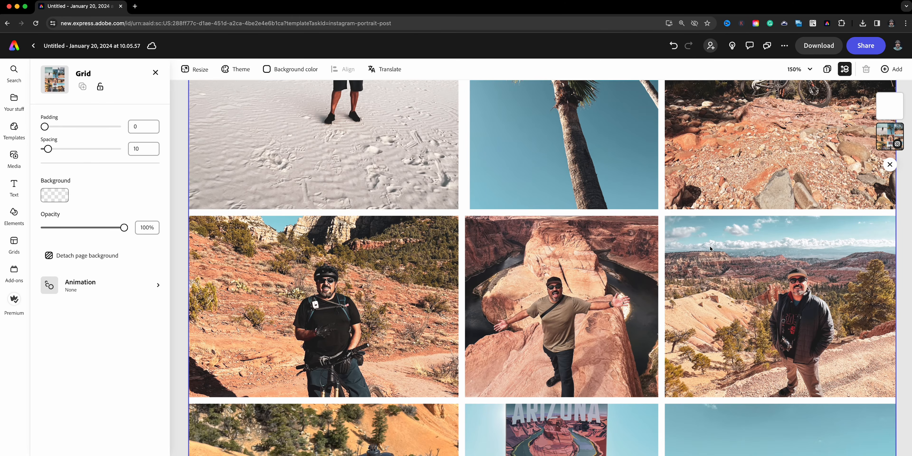
Step: Raise the silhouette cutout overlay's opacity to 100%, nudge it slightly to the right over the photo grid, and leave everything deselected
key("super+minus")
key("super+minus")
key("super+minus")
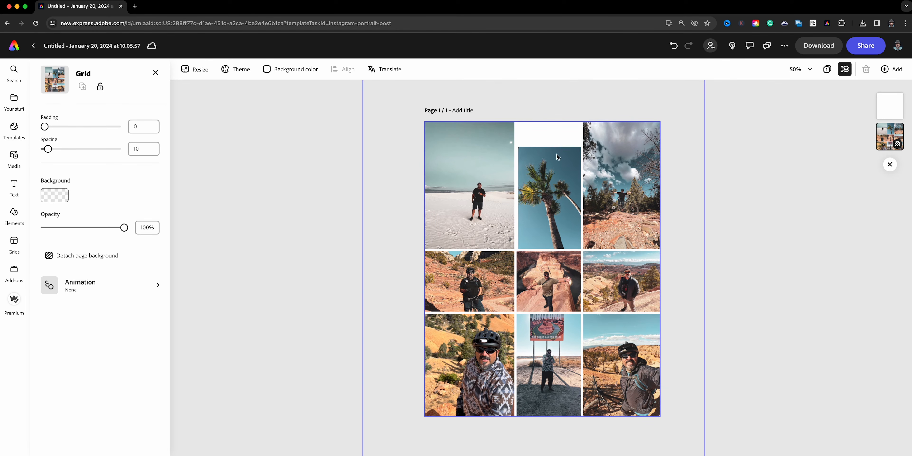
left_click(887, 114)
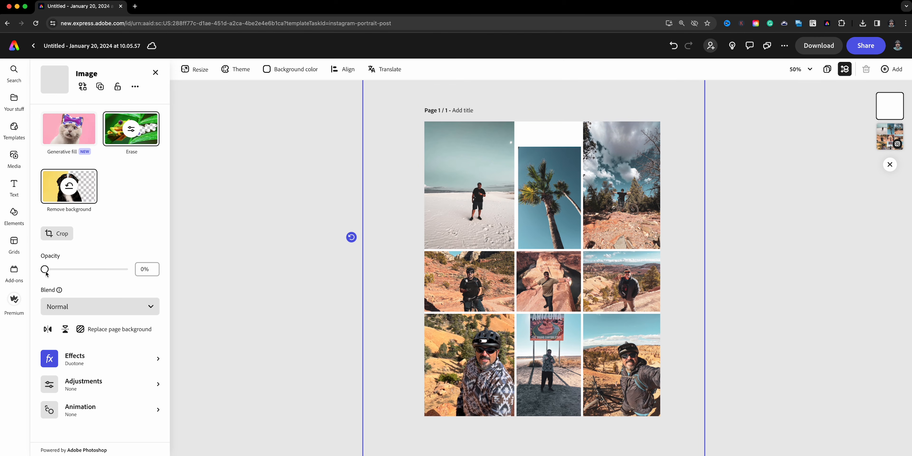
left_click_drag(47, 269, 153, 281)
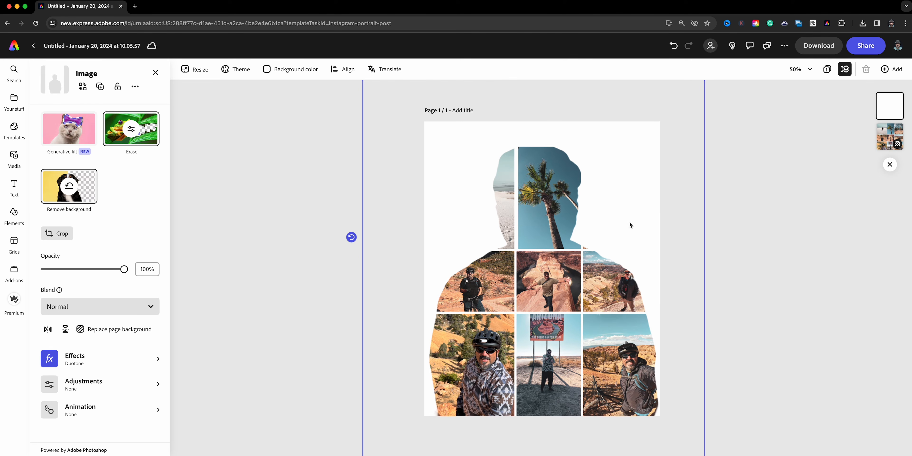
left_click_drag(629, 222, 639, 226)
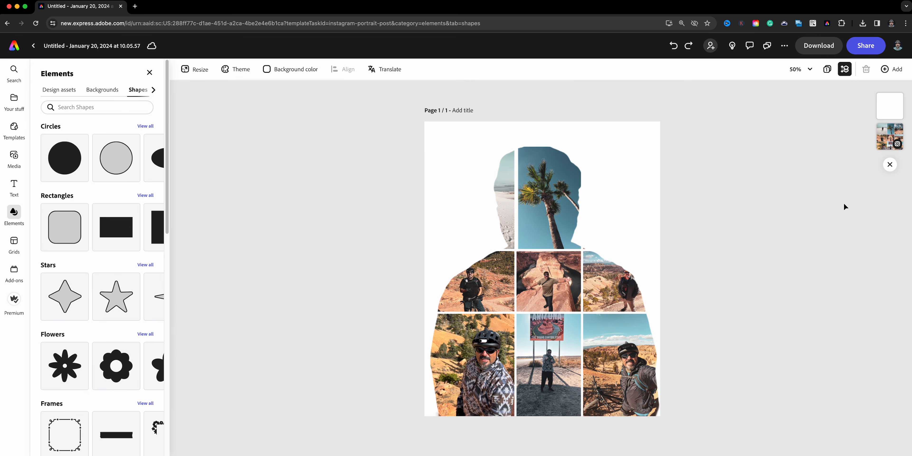
left_click(882, 140)
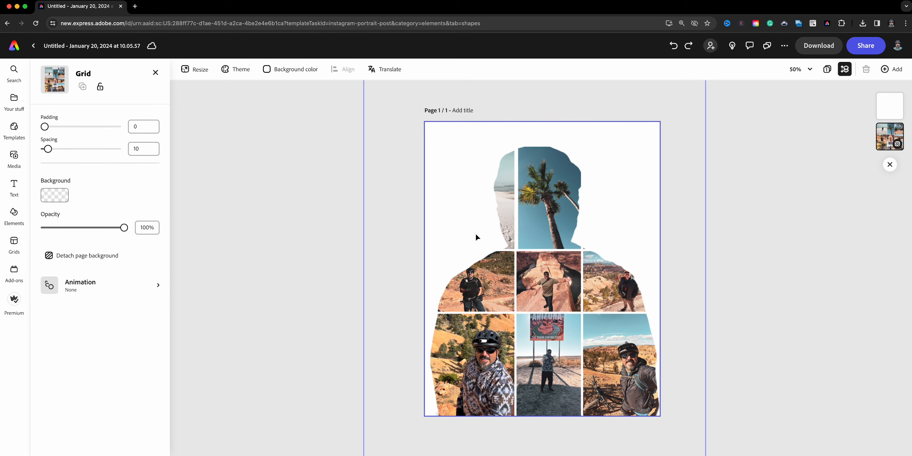
left_click(781, 243)
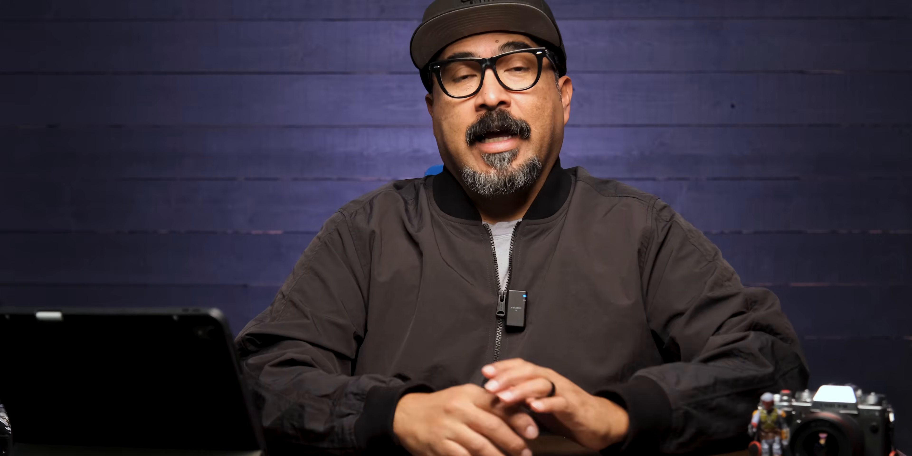